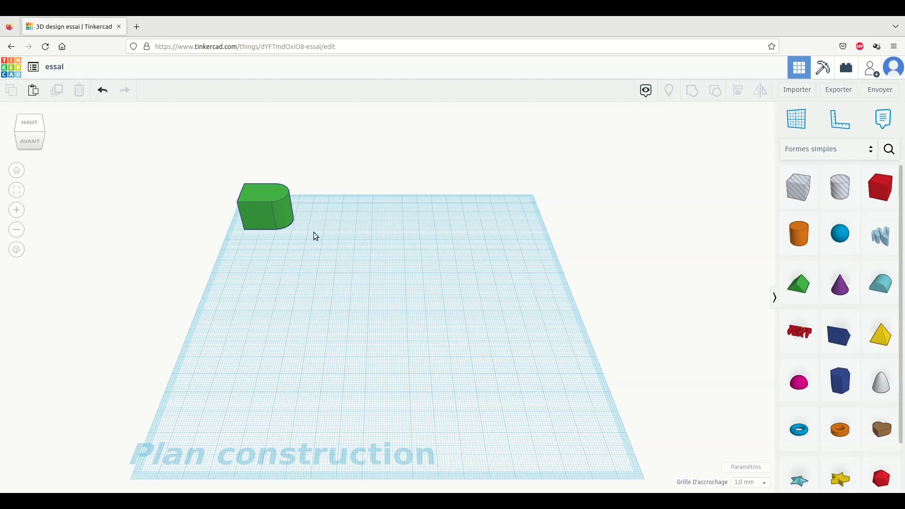
# Place a red box near the front of the green shape and an orange cylinder to the right of the box.
pyautogui.click(881, 187)
pyautogui.click(304, 296)
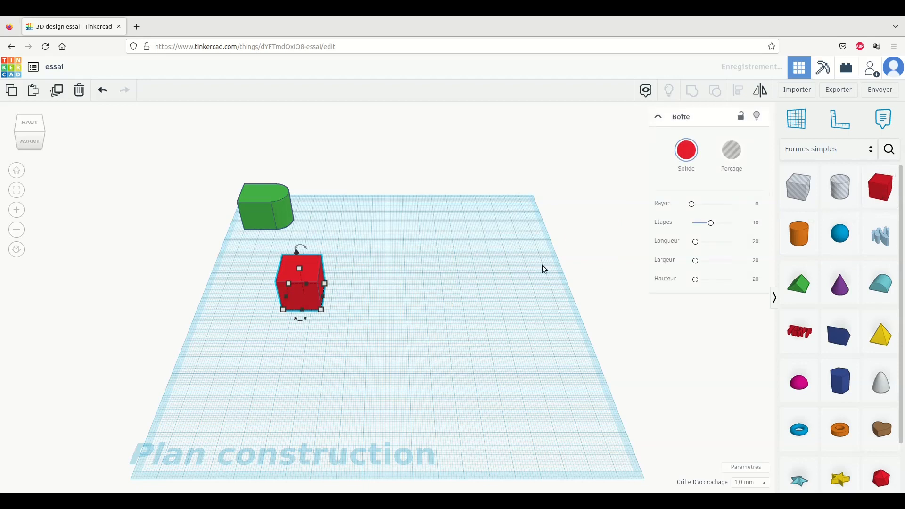
pyautogui.click(799, 231)
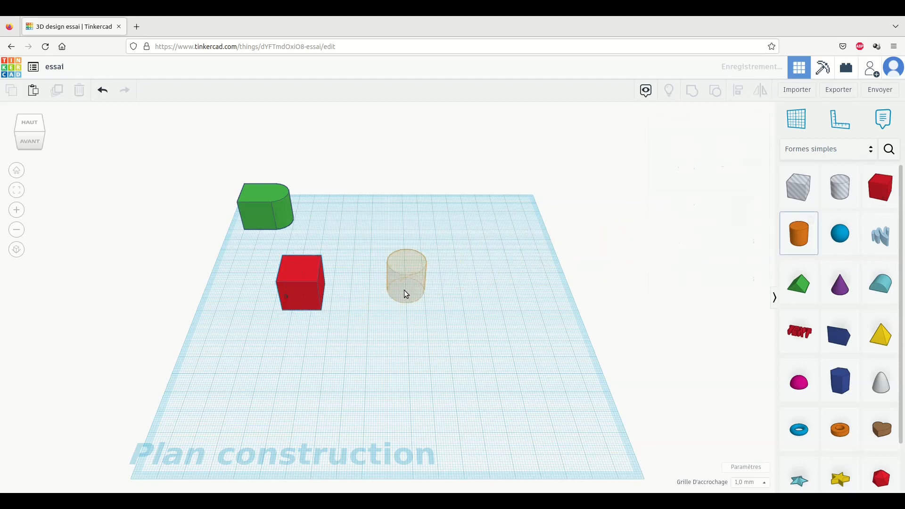
pyautogui.click(402, 295)
# Reposition the orange cylinder freehand on the workplane, finishing with a shift of about 4 mm left and 3 mm forward.
pyautogui.scroll(3, 380, 323)
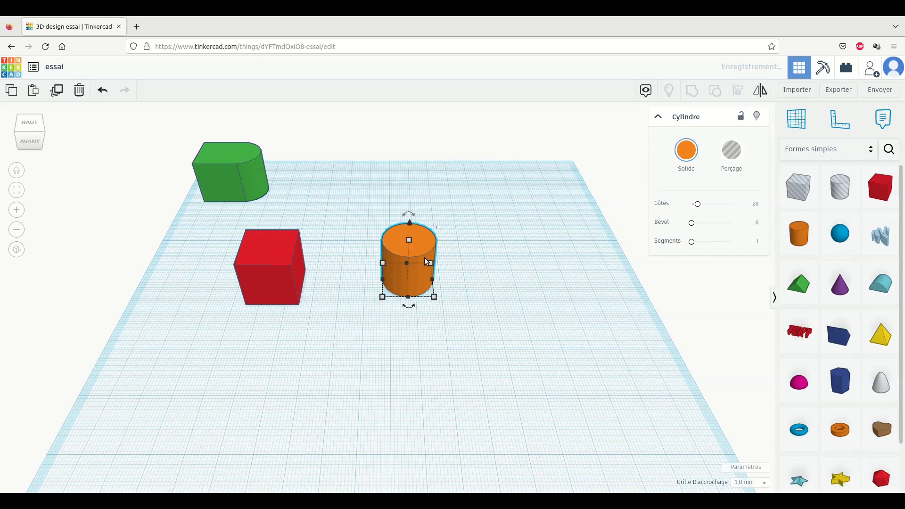
pyautogui.moveTo(424, 277); pyautogui.dragTo(441, 296)
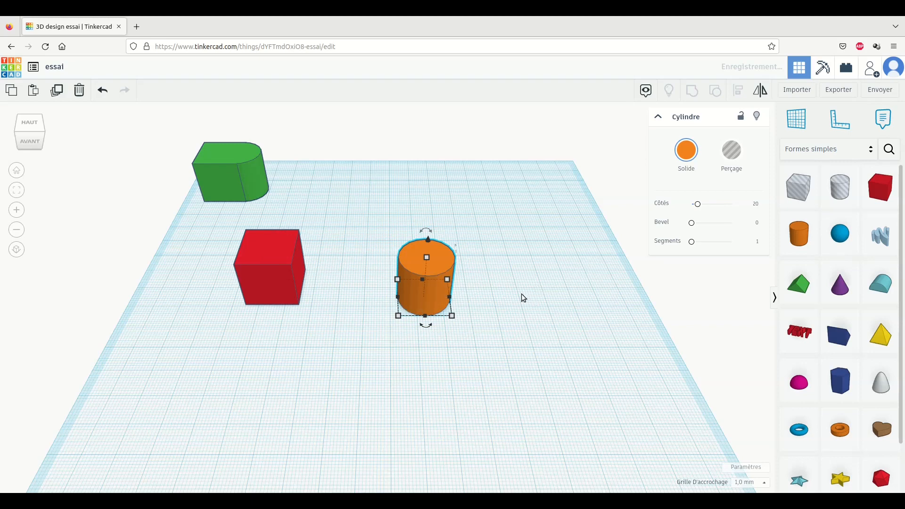
pyautogui.moveTo(435, 298)
pyautogui.mouseDown()
pyautogui.moveTo(355, 286)
pyautogui.moveTo(415, 291)
pyautogui.moveTo(426, 305)
pyautogui.mouseUp()
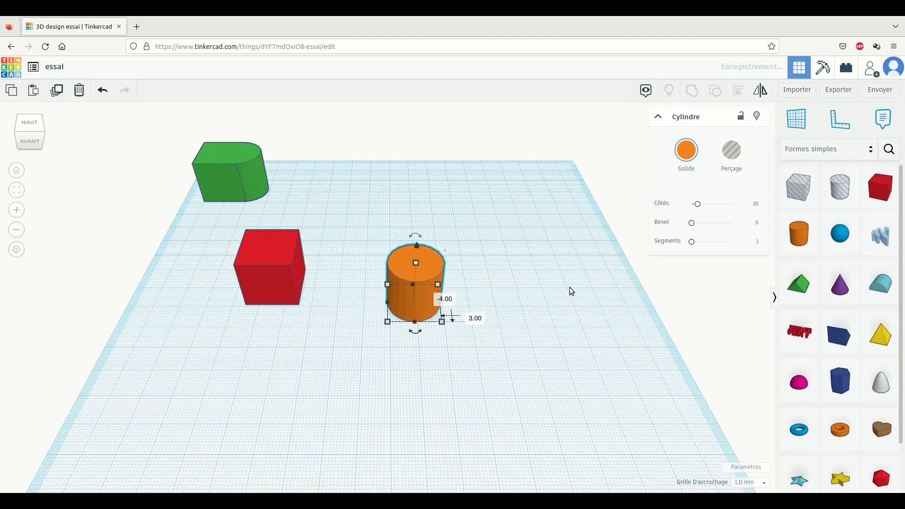
# Nudge the cylinder left toward the red box in 1 mm increments and bring it slightly back to the right.
pyautogui.press('Left')
pyautogui.press('Left')
pyautogui.press('Left')
pyautogui.press('Left')
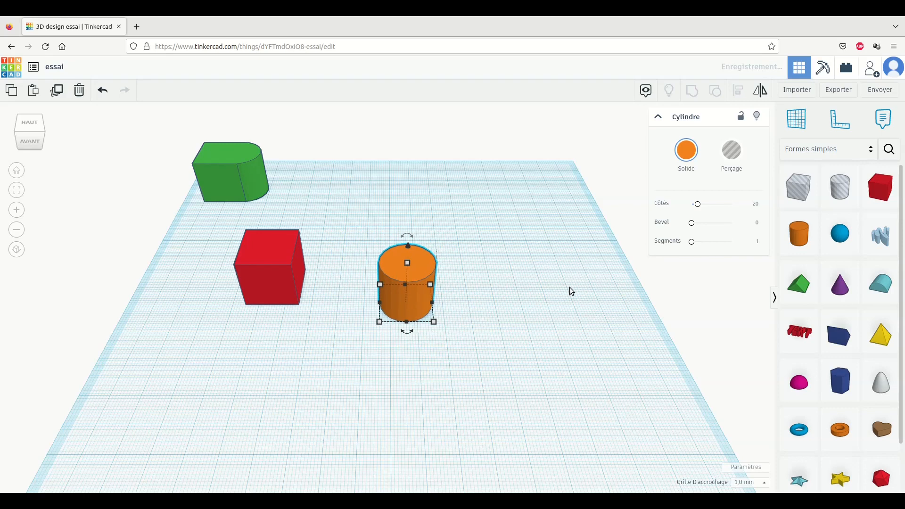
pyautogui.press('Left')
pyautogui.press('Left')
pyautogui.press('Left')
pyautogui.press('Left')
pyautogui.press('Left')
pyautogui.press('Left')
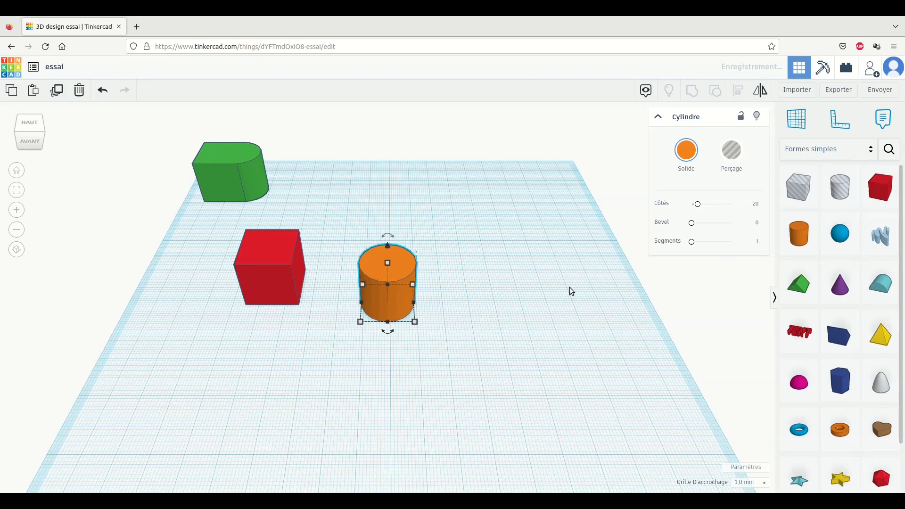
pyautogui.press('Right')
pyautogui.press('Right')
pyautogui.press('Right')
# Nudge the cylinder slightly forward and move it toward the back of the workplane, level with the red box.
pyautogui.press('Down')
pyautogui.press('Down')
pyautogui.press('Down')
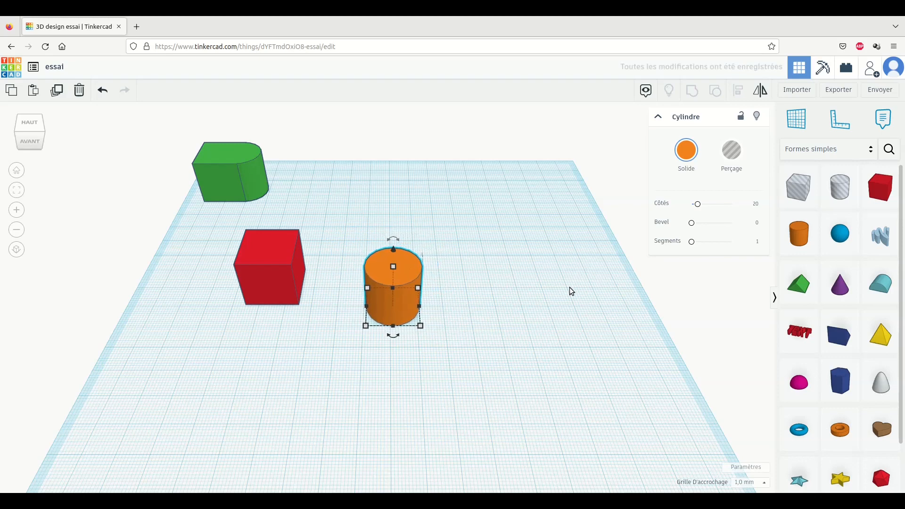
pyautogui.press('Up')
pyautogui.press('Up')
pyautogui.press('Up')
pyautogui.press('Up')
pyautogui.press('Up')
pyautogui.press('Up')
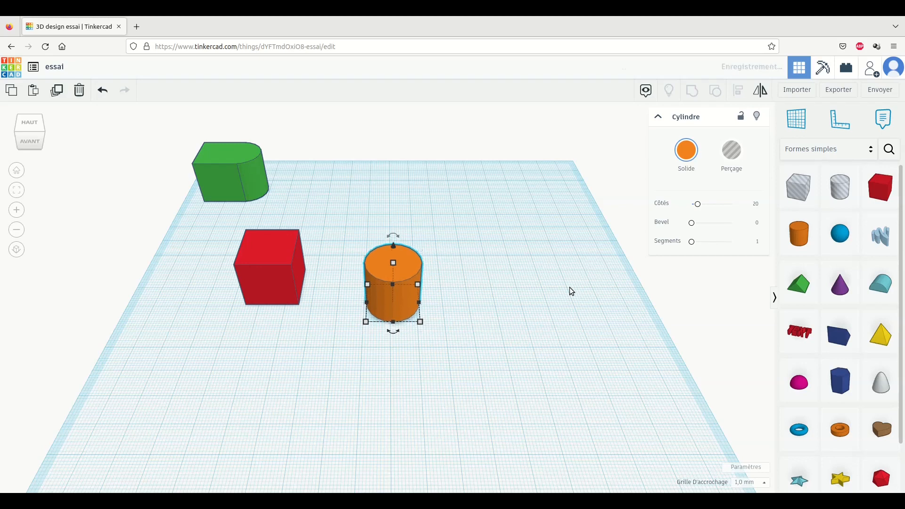
pyautogui.press('Up')
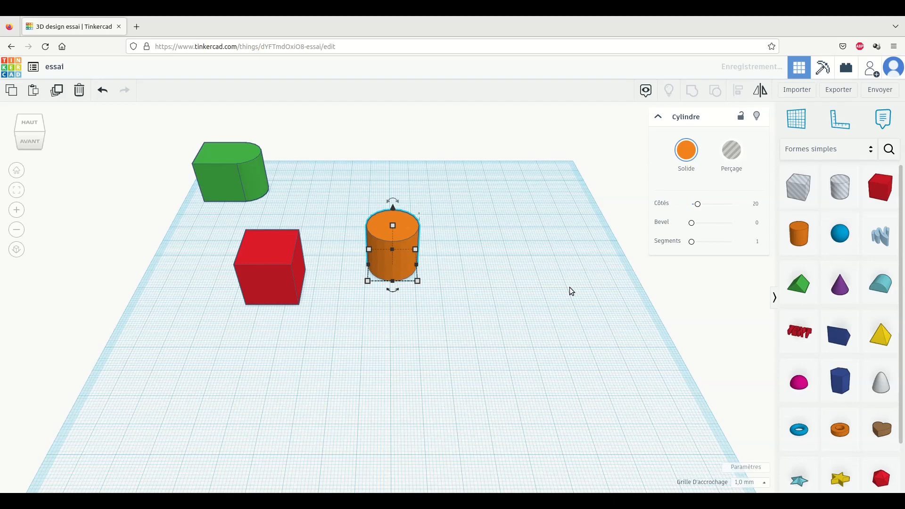
# Raise the cylinder vertically in small increments until it floats well above the workplane.
pyautogui.hotkey('ctrl', 'Up')
pyautogui.hotkey('ctrl', 'Up')
pyautogui.hotkey('ctrl', 'Up')
pyautogui.hotkey('ctrl', 'Up')
pyautogui.hotkey('ctrl', 'Up')
pyautogui.hotkey('ctrl', 'Up')
pyautogui.hotkey('ctrl', 'Up')
pyautogui.hotkey('ctrl', 'Up')
pyautogui.hotkey('ctrl', 'Up')
pyautogui.hotkey('ctrl', 'Up')
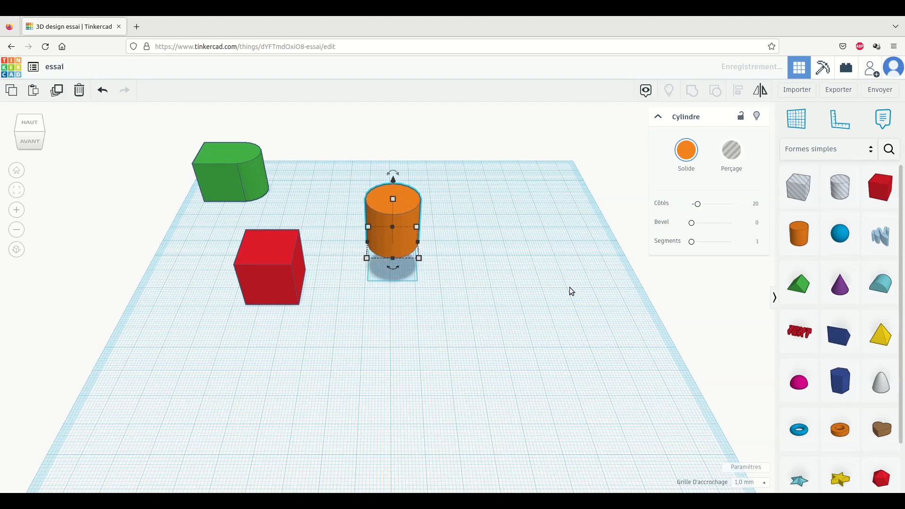
pyautogui.hotkey('ctrl', 'Up')
pyautogui.hotkey('ctrl', 'Up')
pyautogui.hotkey('ctrl', 'Up')
pyautogui.hotkey('ctrl', 'Up')
pyautogui.hotkey('ctrl', 'Up')
pyautogui.hotkey('ctrl', 'Up')
pyautogui.hotkey('ctrl', 'Up')
pyautogui.hotkey('ctrl', 'Up')
pyautogui.hotkey('ctrl', 'Up')
pyautogui.hotkey('ctrl', 'Up')
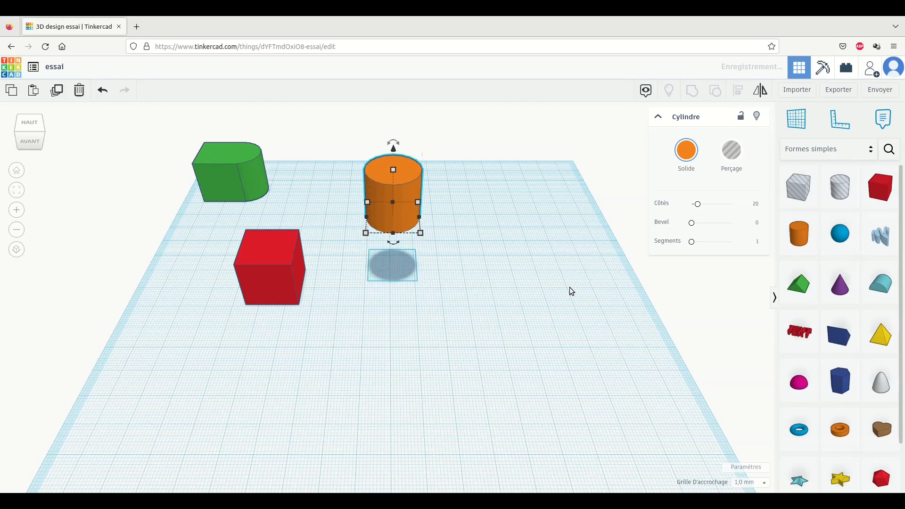
# Lower the cylinder vertically until its body passes below the workplane.
pyautogui.hotkey('ctrl', 'Down')
pyautogui.hotkey('ctrl', 'Down')
pyautogui.hotkey('ctrl', 'Down')
pyautogui.hotkey('ctrl', 'Down')
pyautogui.hotkey('ctrl', 'Down')
pyautogui.hotkey('ctrl', 'Down')
pyautogui.hotkey('ctrl', 'Down')
pyautogui.hotkey('ctrl', 'Down')
pyautogui.hotkey('ctrl', 'Down')
pyautogui.hotkey('ctrl', 'Down')
pyautogui.hotkey('ctrl', 'Down')
pyautogui.hotkey('ctrl', 'Down')
pyautogui.hotkey('ctrl', 'Down')
pyautogui.hotkey('ctrl', 'Down')
pyautogui.hotkey('ctrl', 'Down')
pyautogui.hotkey('ctrl', 'Down')
pyautogui.hotkey('ctrl', 'Down')
pyautogui.hotkey('ctrl', 'Down')
pyautogui.hotkey('ctrl', 'Down')
pyautogui.hotkey('ctrl', 'Down')
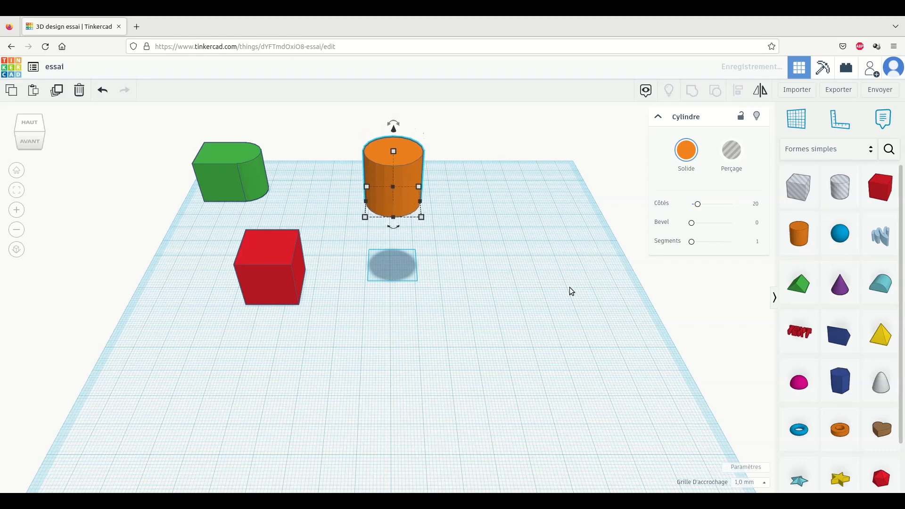
pyautogui.hotkey('ctrl', 'Down')
pyautogui.hotkey('ctrl', 'Down')
pyautogui.hotkey('ctrl', 'Down')
pyautogui.hotkey('ctrl', 'Down')
pyautogui.hotkey('ctrl', 'Down')
pyautogui.hotkey('ctrl', 'Down')
pyautogui.hotkey('ctrl', 'Down')
pyautogui.hotkey('ctrl', 'Down')
pyautogui.hotkey('ctrl', 'Down')
pyautogui.hotkey('ctrl', 'Down')
pyautogui.hotkey('ctrl', 'Down')
pyautogui.hotkey('ctrl', 'Down')
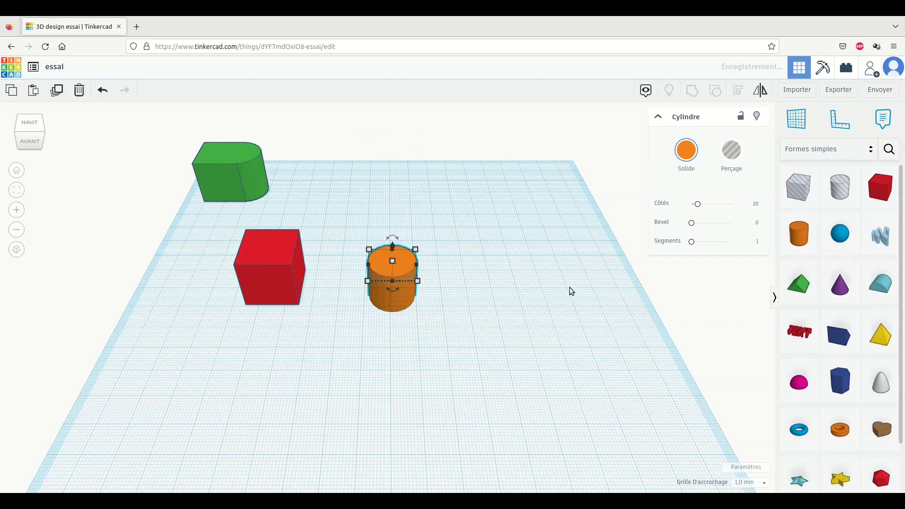
# Raise the cylinder from below the workplane until it floats slightly above it.
pyautogui.hotkey('ctrl', 'Up')
pyautogui.hotkey('ctrl', 'Up')
pyautogui.hotkey('ctrl', 'Up')
pyautogui.hotkey('ctrl', 'Up')
pyautogui.hotkey('ctrl', 'Up')
pyautogui.hotkey('ctrl', 'Up')
pyautogui.hotkey('ctrl', 'Up')
pyautogui.hotkey('ctrl', 'Up')
pyautogui.hotkey('ctrl', 'Up')
pyautogui.hotkey('ctrl', 'Up')
pyautogui.hotkey('ctrl', 'Up')
pyautogui.hotkey('ctrl', 'Up')
pyautogui.hotkey('ctrl', 'Up')
pyautogui.hotkey('ctrl', 'Up')
pyautogui.hotkey('ctrl', 'Up')
pyautogui.hotkey('ctrl', 'Up')
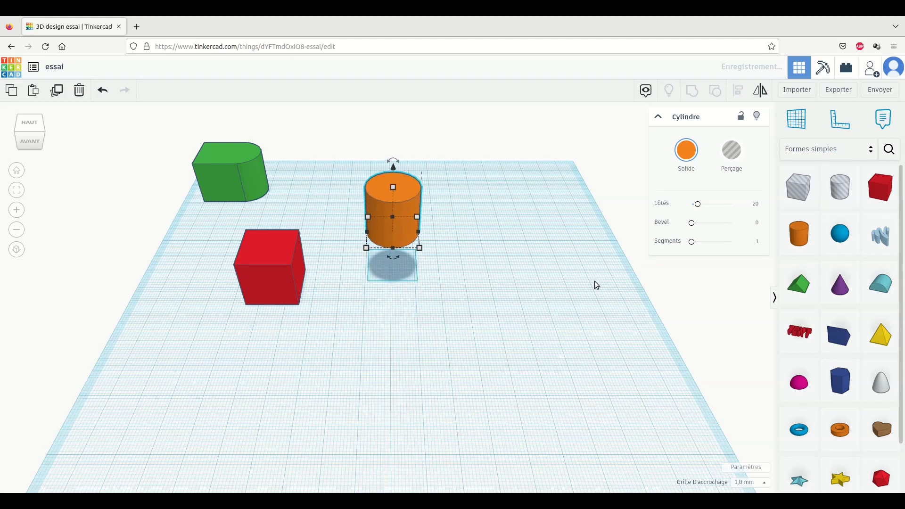
# Nudge the floating cylinder a few increments to the left and back to the right.
pyautogui.press('Left')
pyautogui.press('Left')
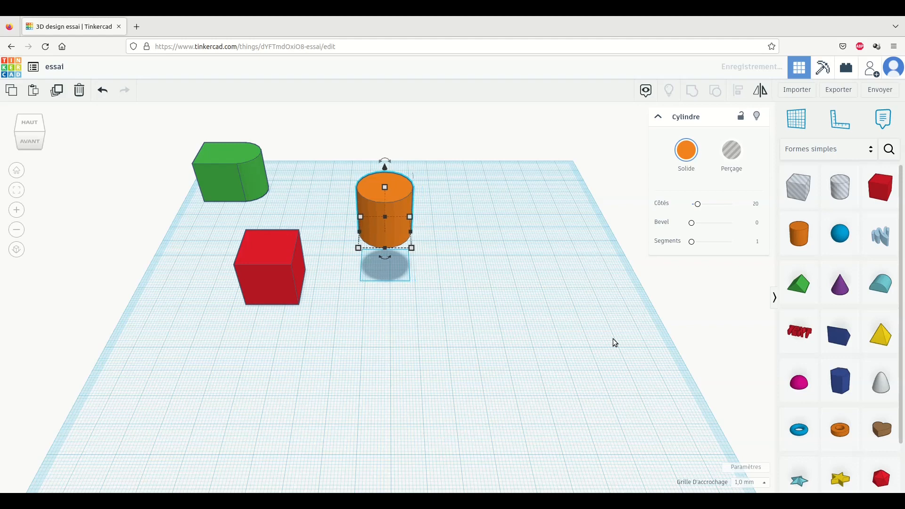
pyautogui.press('Right')
pyautogui.press('Right')
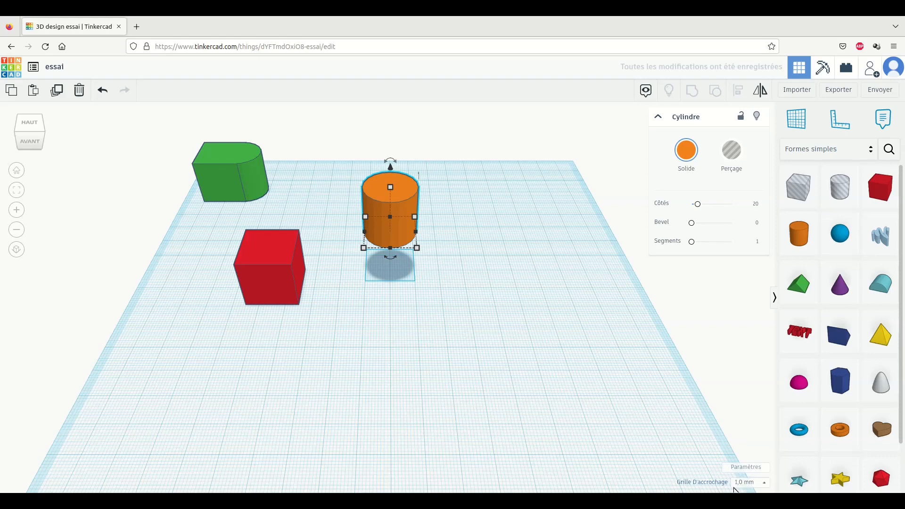
# Set the snap grid to 5,0 mm and nudge the cylinder sideways and front to back, ending one increment further left.
pyautogui.click(726, 483)
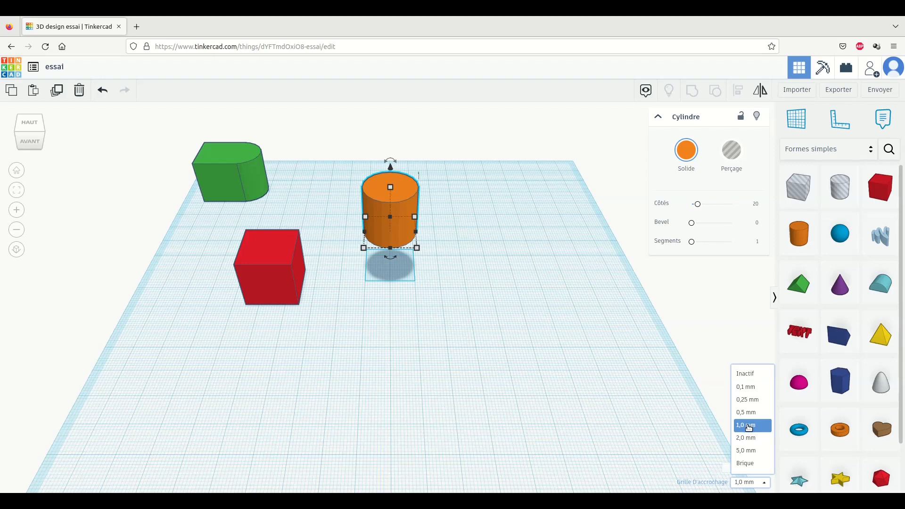
pyautogui.click(753, 451)
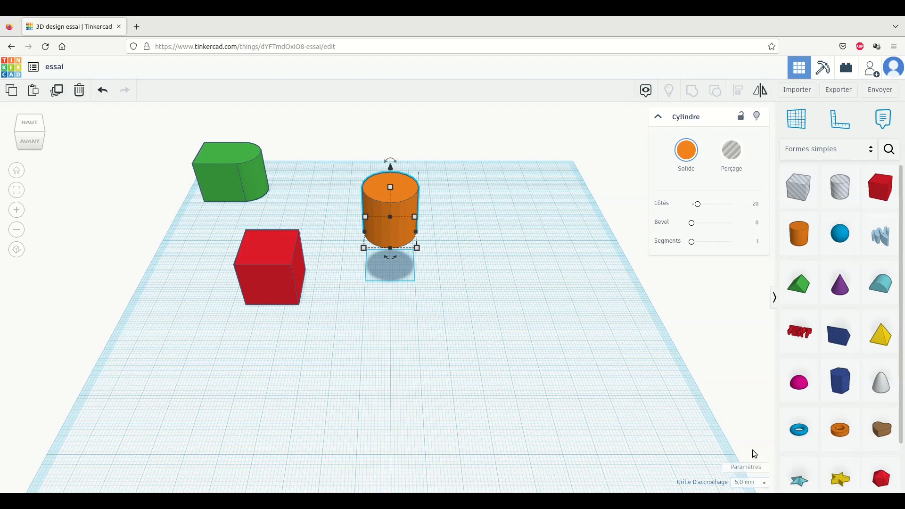
pyautogui.press('Right')
pyautogui.press('Right')
pyautogui.press('Right')
pyautogui.press('Left')
pyautogui.press('Left')
pyautogui.press('Left')
pyautogui.press('Left')
pyautogui.press('Down')
pyautogui.press('Down')
pyautogui.press('Up')
pyautogui.press('Up')
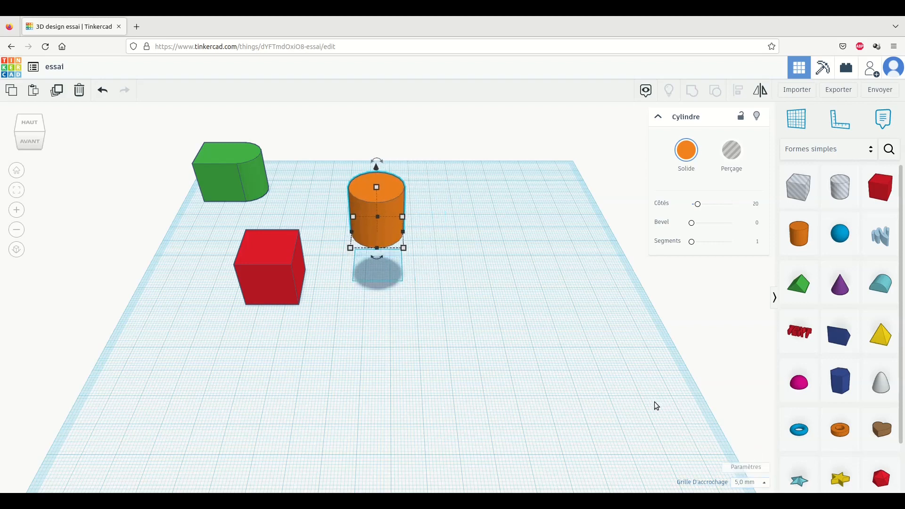
# Set the snap grid to 1,0 mm.
pyautogui.click(751, 482)
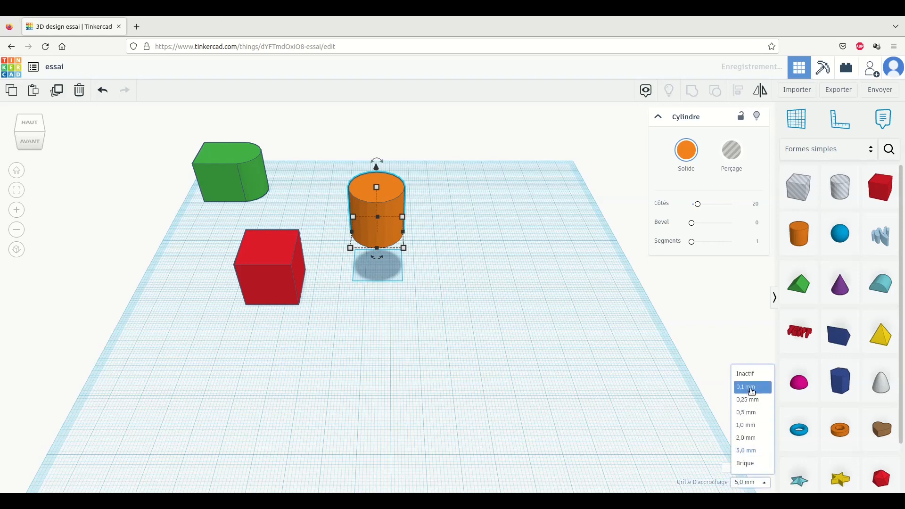
pyautogui.click(757, 426)
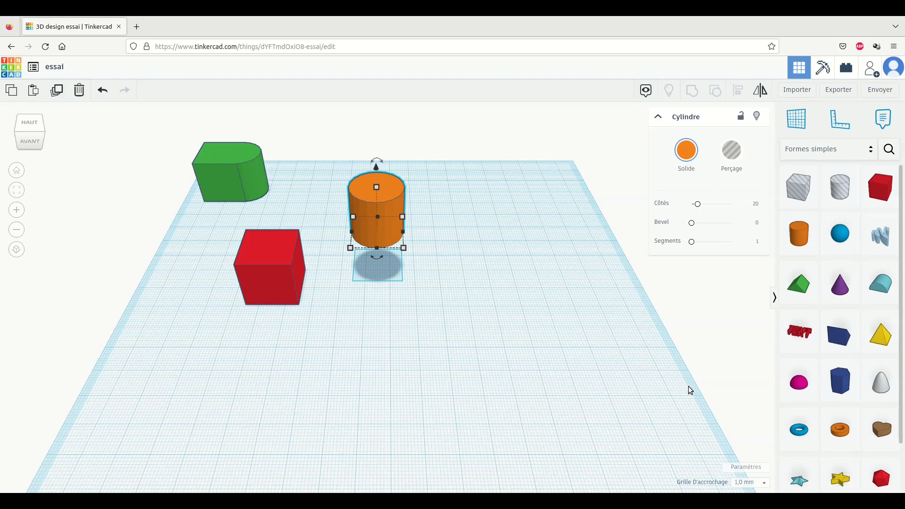
# Hide the workplane grid through the workspace settings and deselect the cylinder.
pyautogui.click(745, 468)
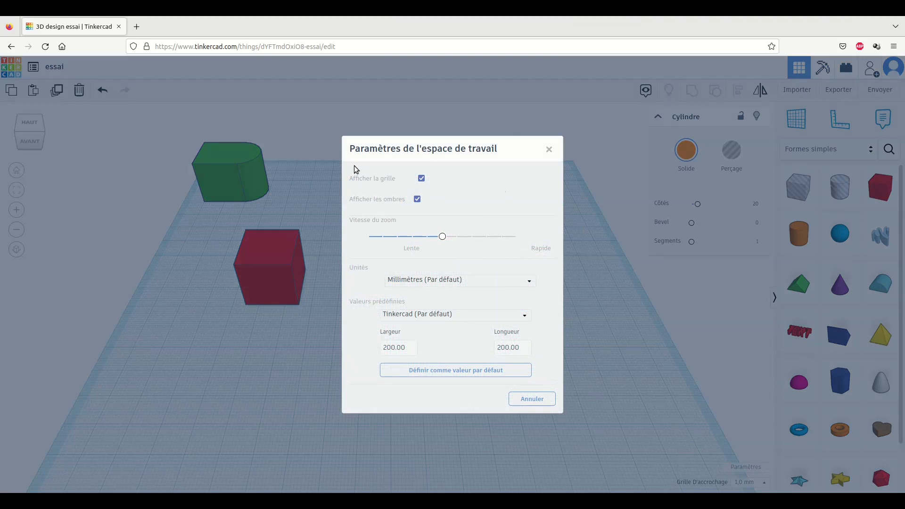
pyautogui.click(422, 179)
pyautogui.click(549, 150)
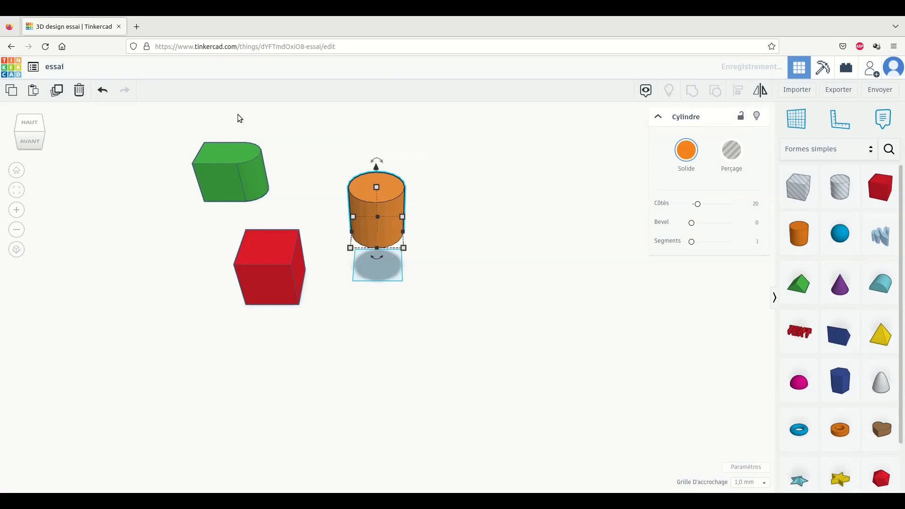
pyautogui.click(468, 295)
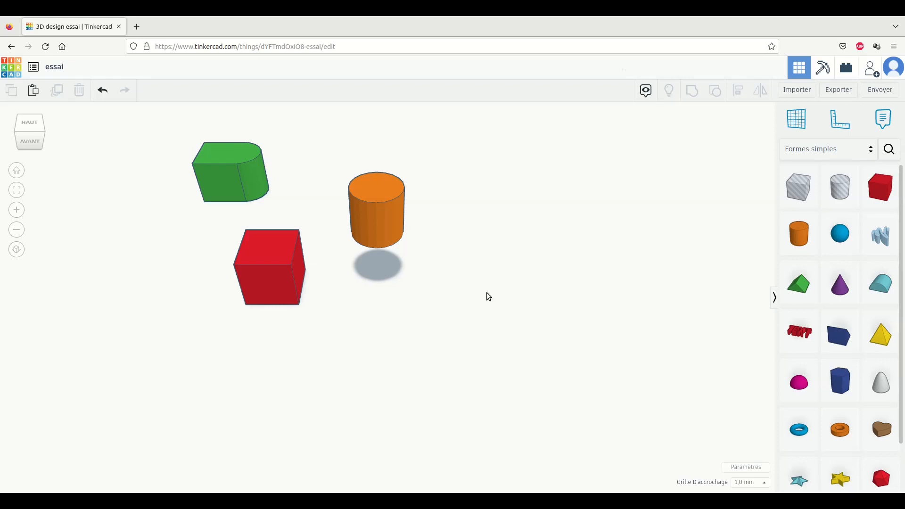
# Turn the workplane grid back on and turn off the object shadows in the workspace settings.
pyautogui.click(746, 468)
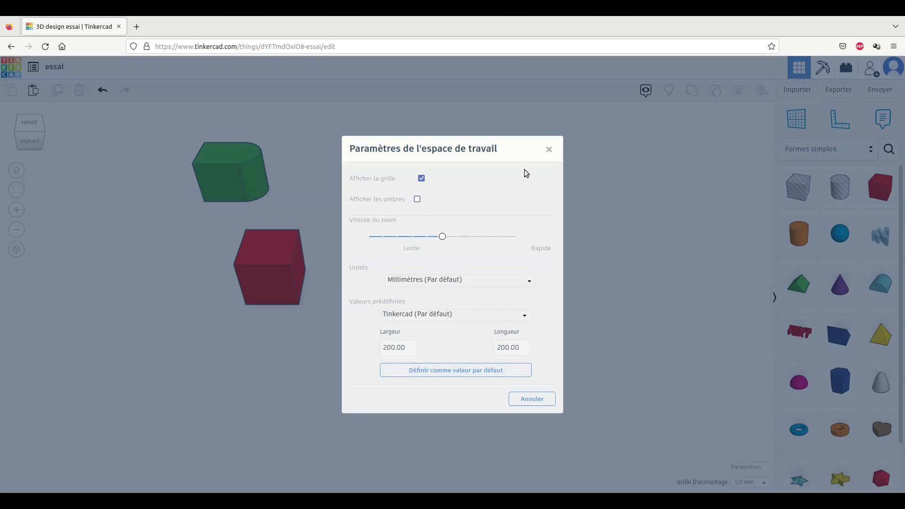
pyautogui.click(548, 150)
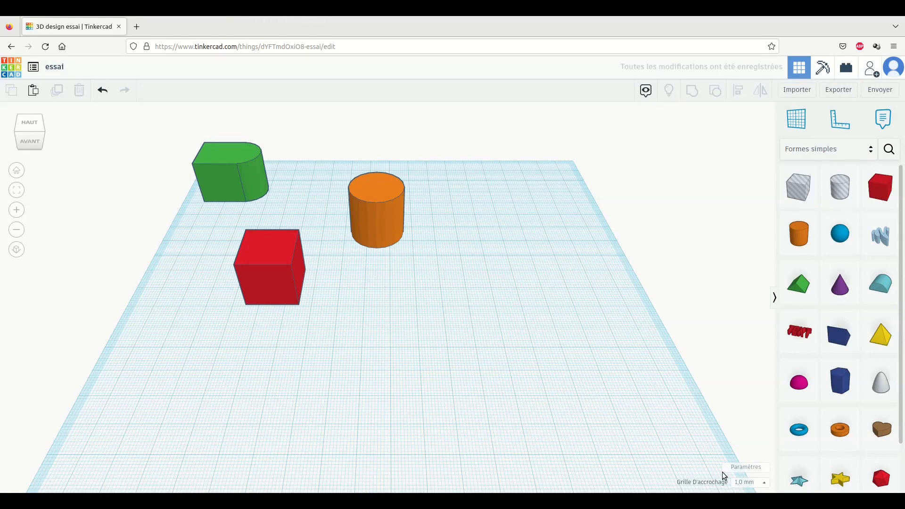
# Turn the object shadows back on in the workspace settings.
pyautogui.click(747, 467)
pyautogui.click(417, 200)
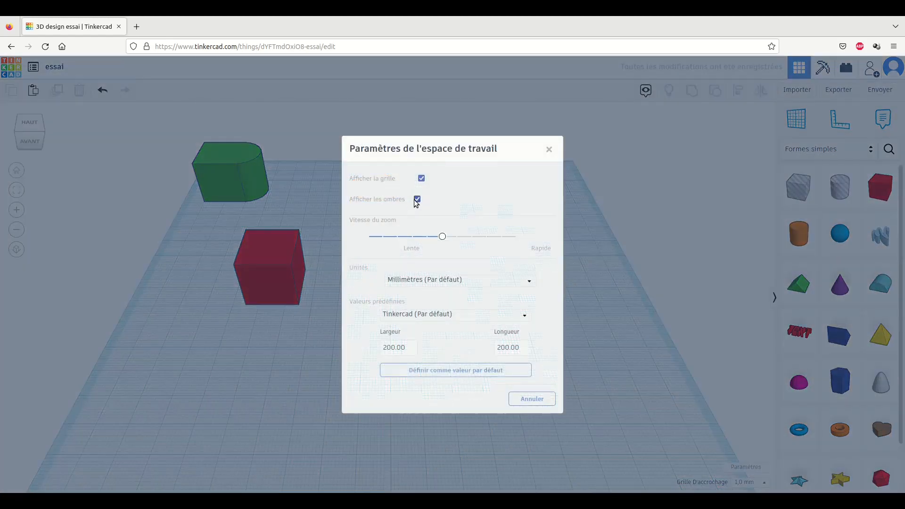
pyautogui.click(548, 151)
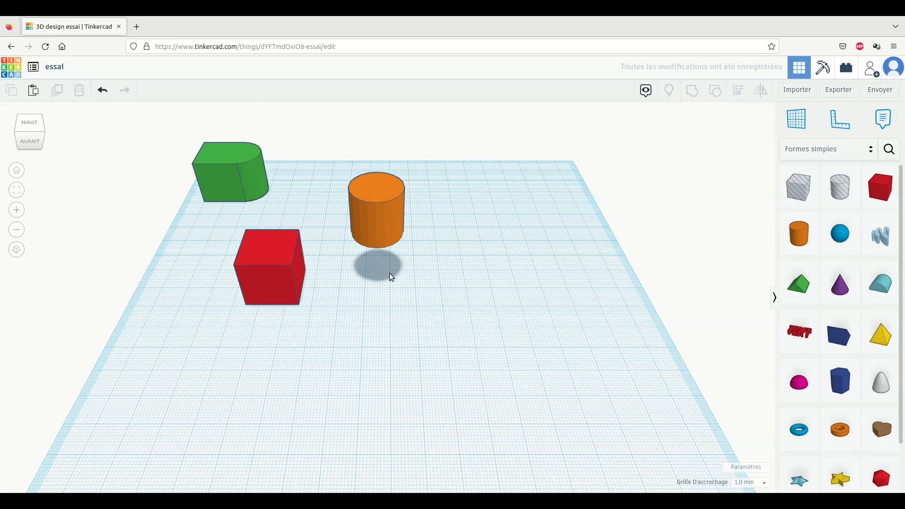
# Switch the object shadows off and on again in the workspace settings, keeping the 200 by 200 mm workplane size.
pyautogui.click(746, 468)
pyautogui.click(549, 150)
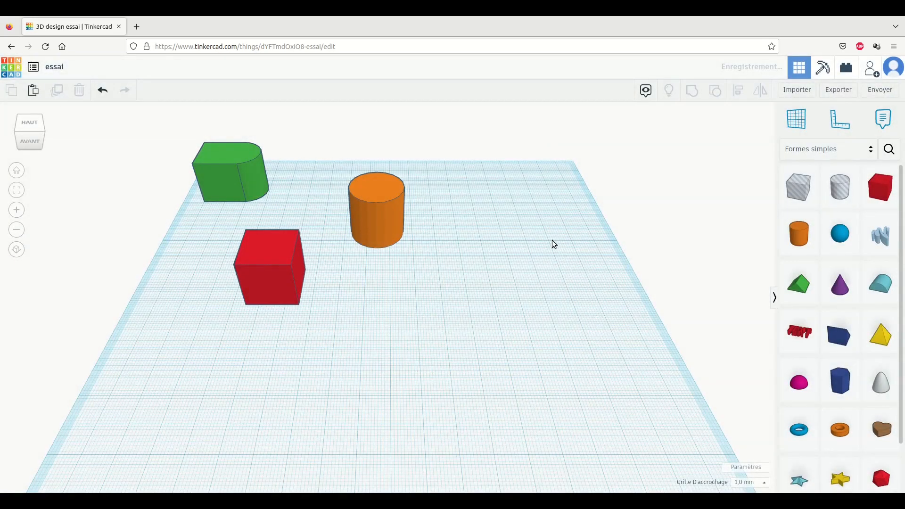
pyautogui.click(746, 468)
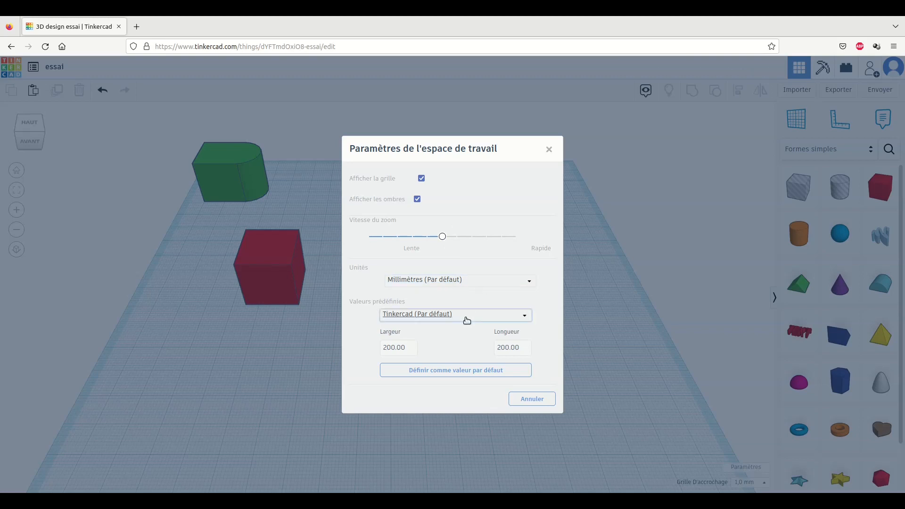
pyautogui.click(502, 350)
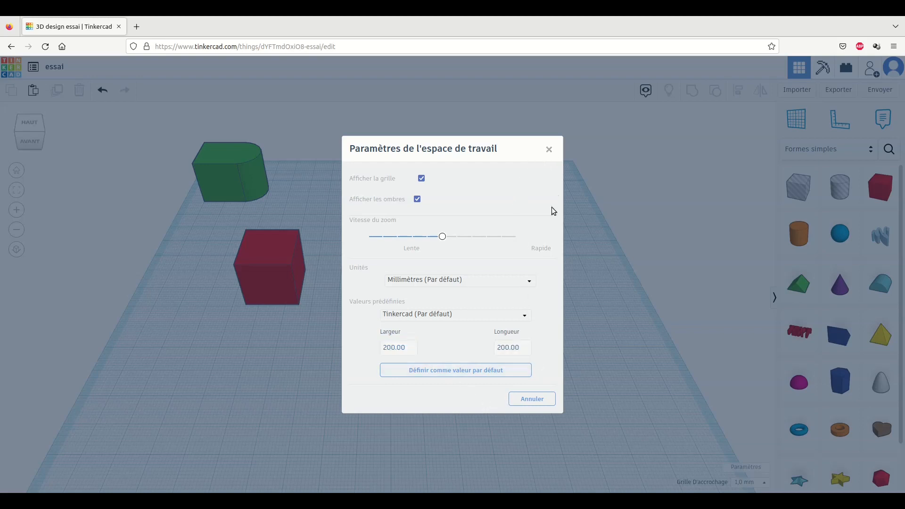
pyautogui.click(549, 149)
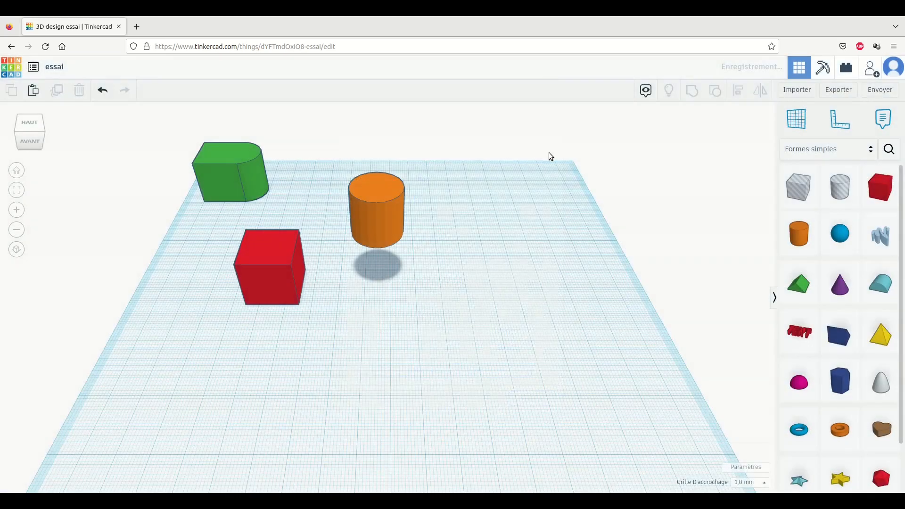
# Select the floating orange cylinder and drop it onto the workplane.
pyautogui.click(376, 228)
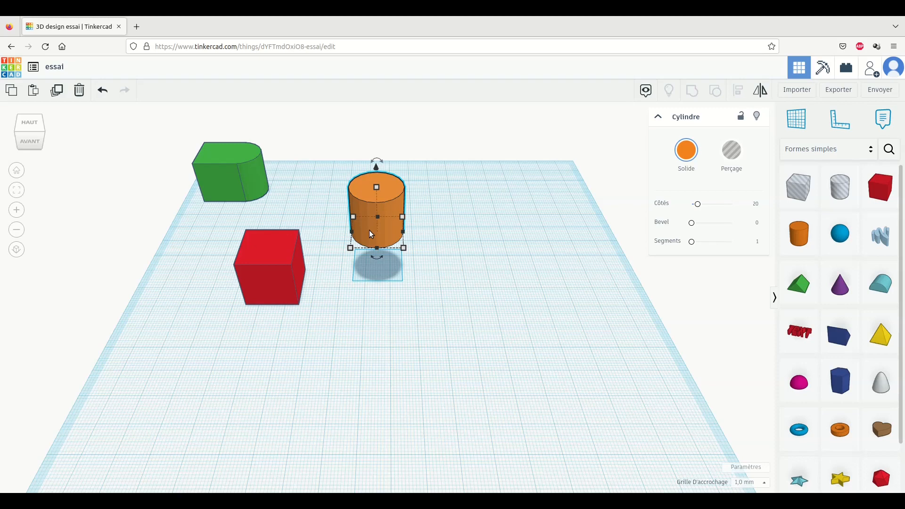
pyautogui.press('d')
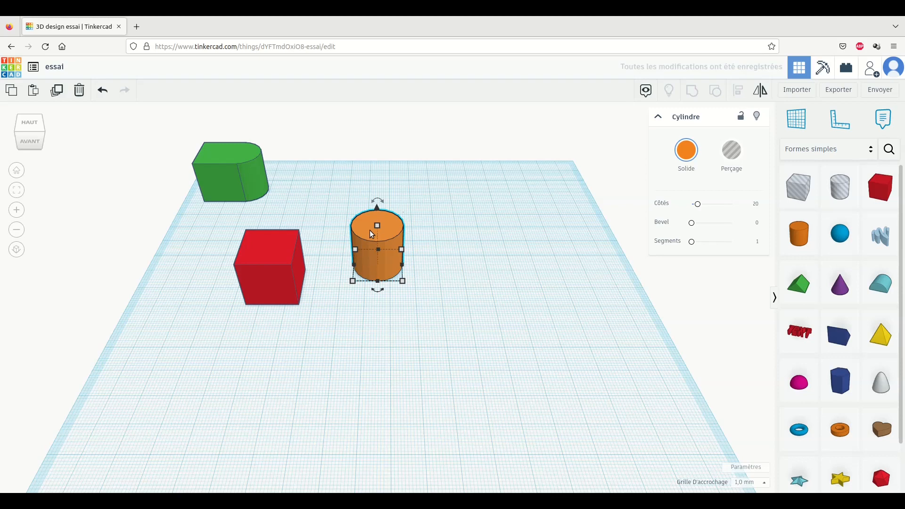
# Move the orange cylinder until it half overlaps the right side of the red box and their fronts line up, then deselect it.
pyautogui.press('Left')
pyautogui.press('Left')
pyautogui.press('Left')
pyautogui.press('Left')
pyautogui.press('Left')
pyautogui.press('Left')
pyautogui.press('Left')
pyautogui.press('Left')
pyautogui.press('Left')
pyautogui.press('Left')
pyautogui.press('Left')
pyautogui.press('Left')
pyautogui.press('Left')
pyautogui.press('Left')
pyautogui.press('Left')
pyautogui.press('Left')
pyautogui.press('Left')
pyautogui.press('Left')
pyautogui.press('Left')
pyautogui.press('Left')
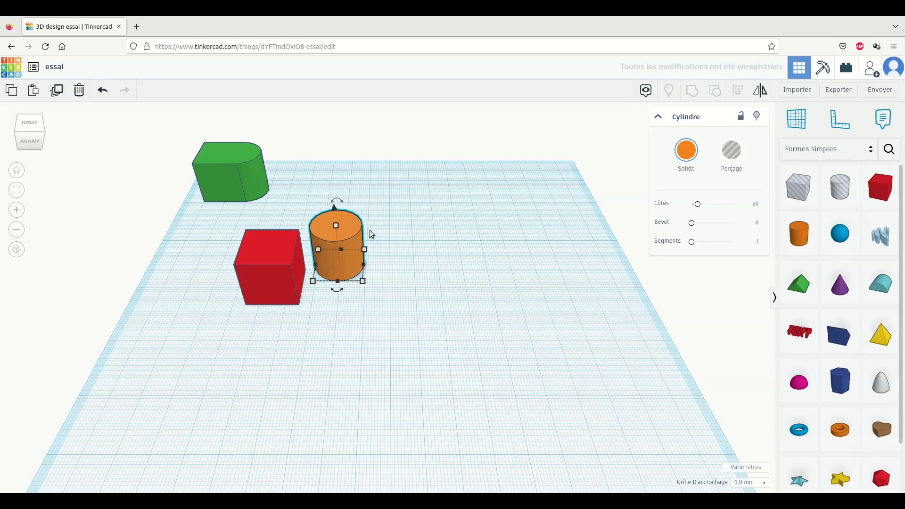
pyautogui.press('Down')
pyautogui.press('Down')
pyautogui.press('Down')
pyautogui.press('Down')
pyautogui.press('Down')
pyautogui.press('Down')
pyautogui.press('Down')
pyautogui.press('Down')
pyautogui.press('Down')
pyautogui.press('Down')
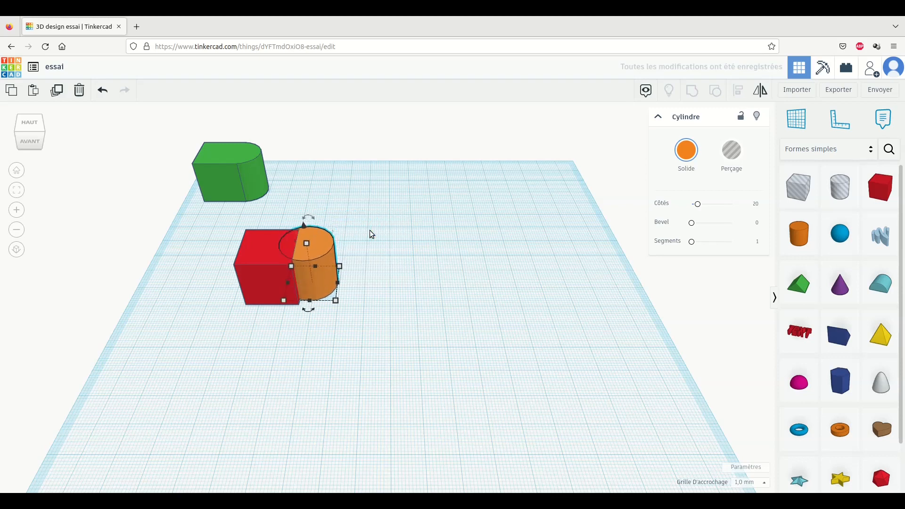
pyautogui.press('Down')
pyautogui.press('Down')
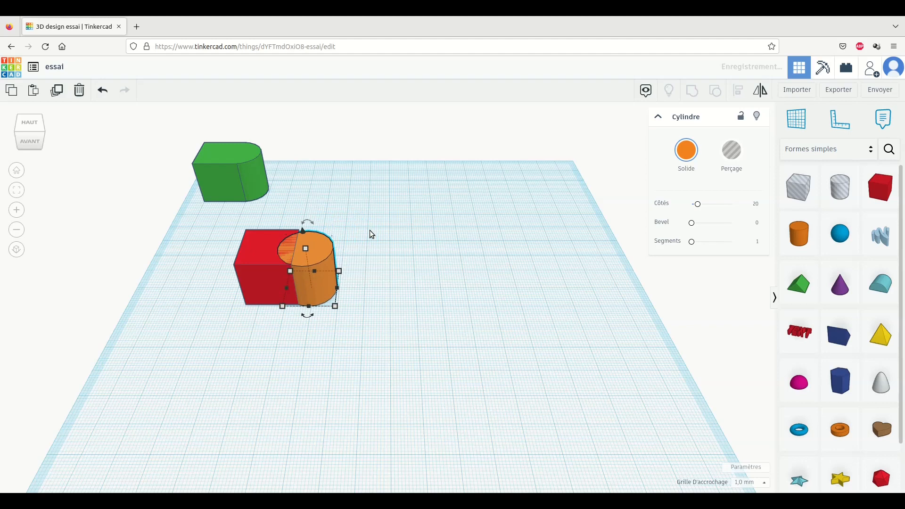
pyautogui.press('Left')
pyautogui.press('Left')
pyautogui.press('Left')
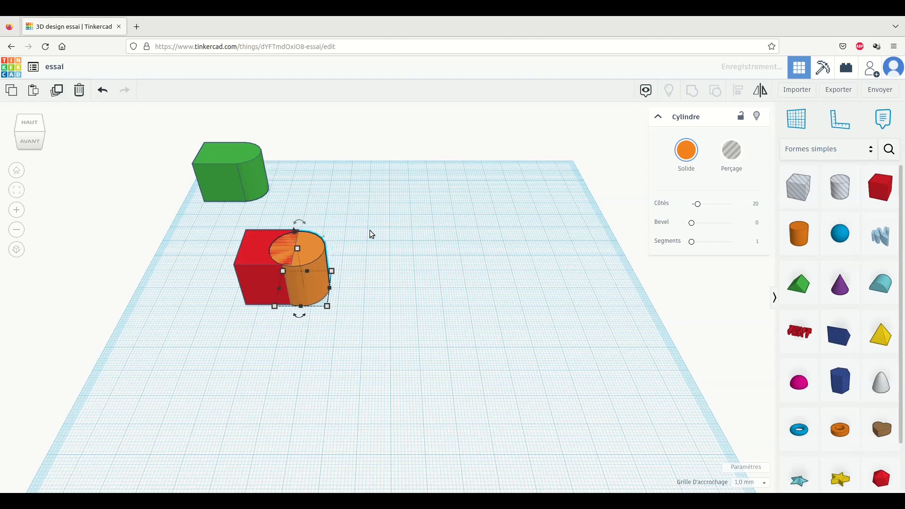
pyautogui.press('Right')
pyautogui.press('Left')
pyautogui.press('Up')
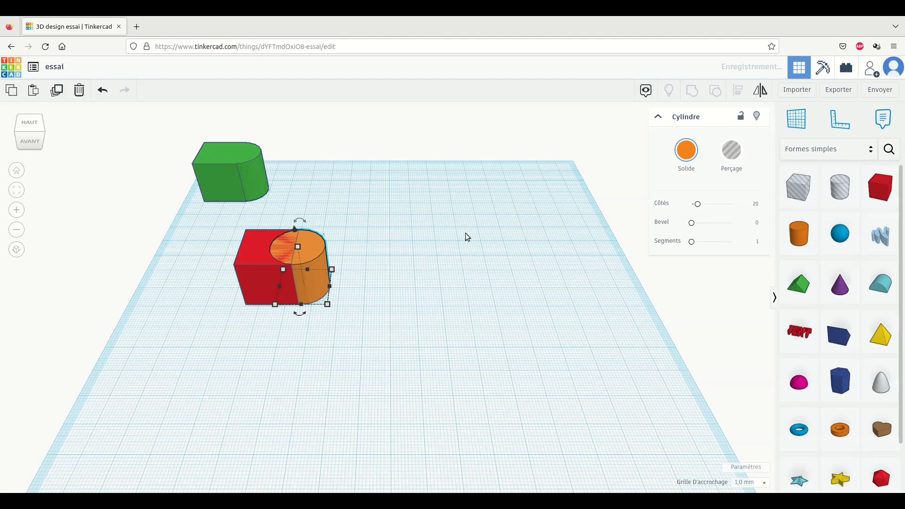
pyautogui.click(431, 268)
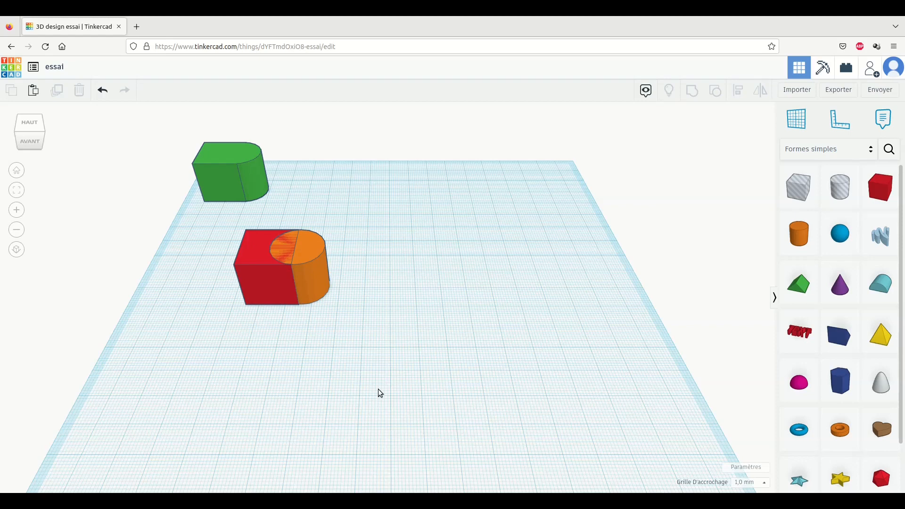
# Select the red box and the orange cylinder together, then select all three shapes including the green one.
pyautogui.click(252, 288)
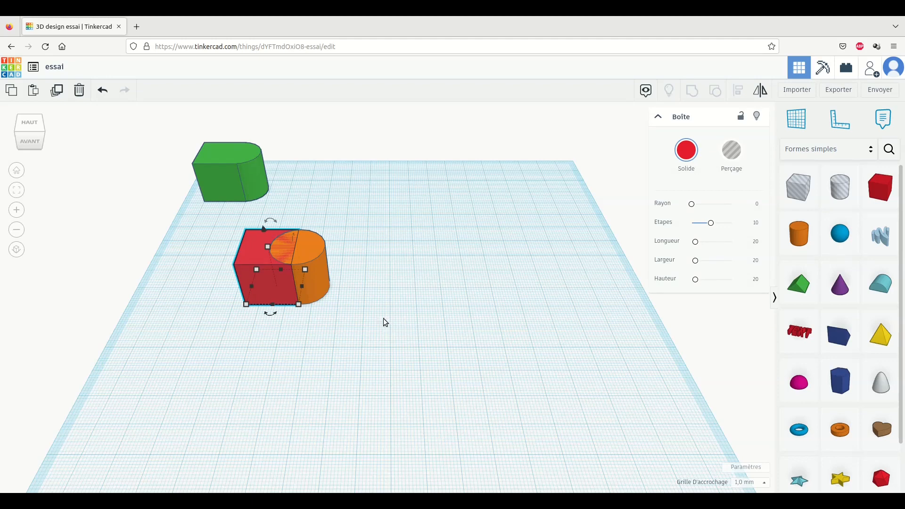
pyautogui.keyDown('shift'); pyautogui.click(323, 267); pyautogui.keyUp('shift')
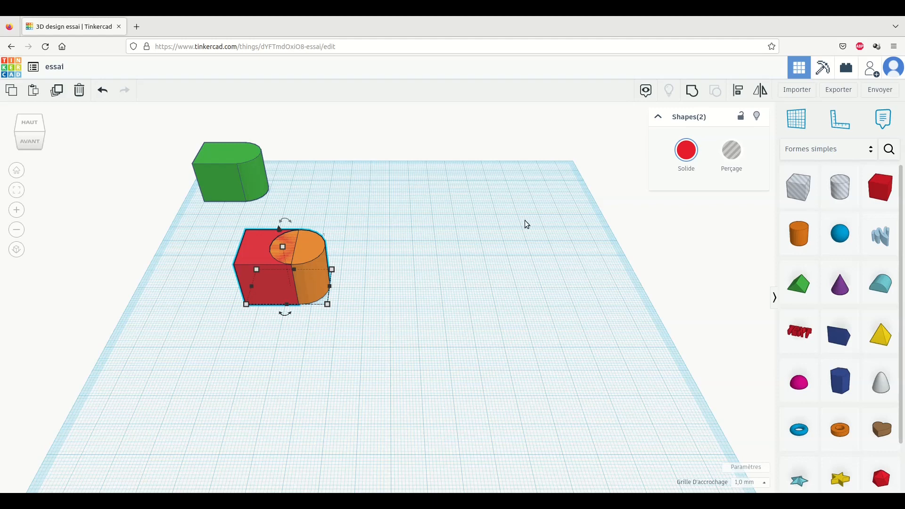
pyautogui.click(426, 319)
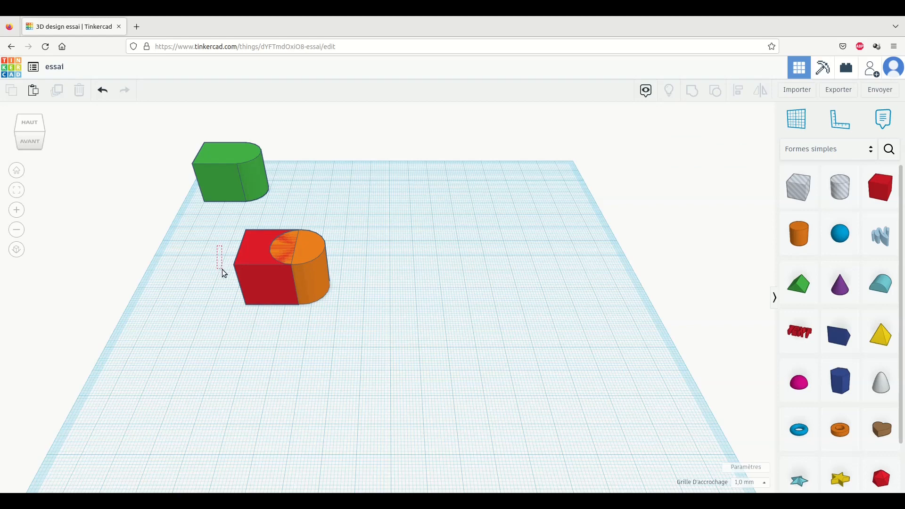
pyautogui.moveTo(268, 296); pyautogui.dragTo(312, 315)
pyautogui.moveTo(312, 314); pyautogui.dragTo(311, 314)
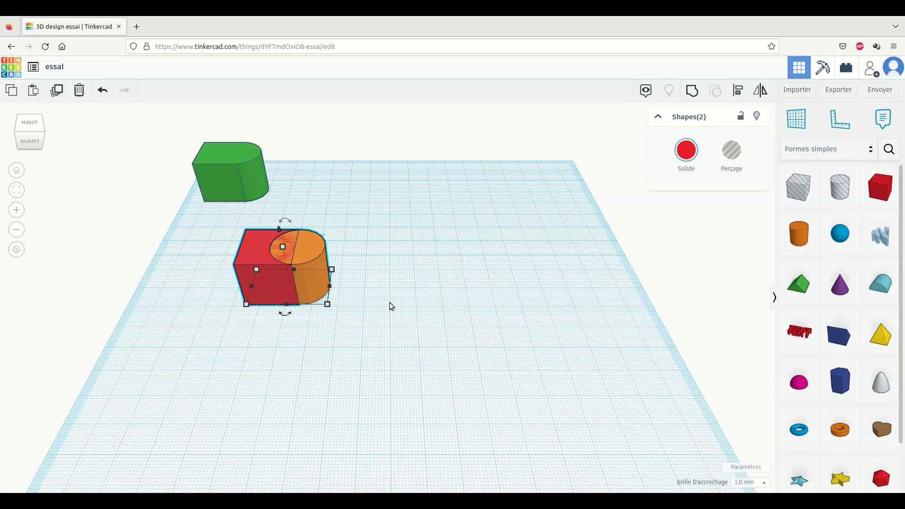
pyautogui.click(376, 305)
pyautogui.moveTo(172, 177); pyautogui.dragTo(316, 322)
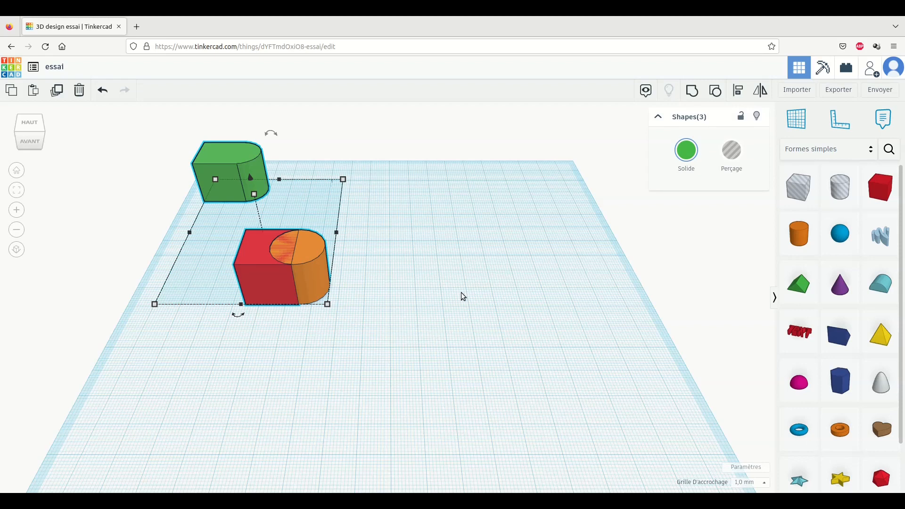
# Group only the red box and the orange cylinder, then move the group to the right on the workplane.
pyautogui.click(394, 311)
pyautogui.moveTo(214, 225); pyautogui.dragTo(338, 305)
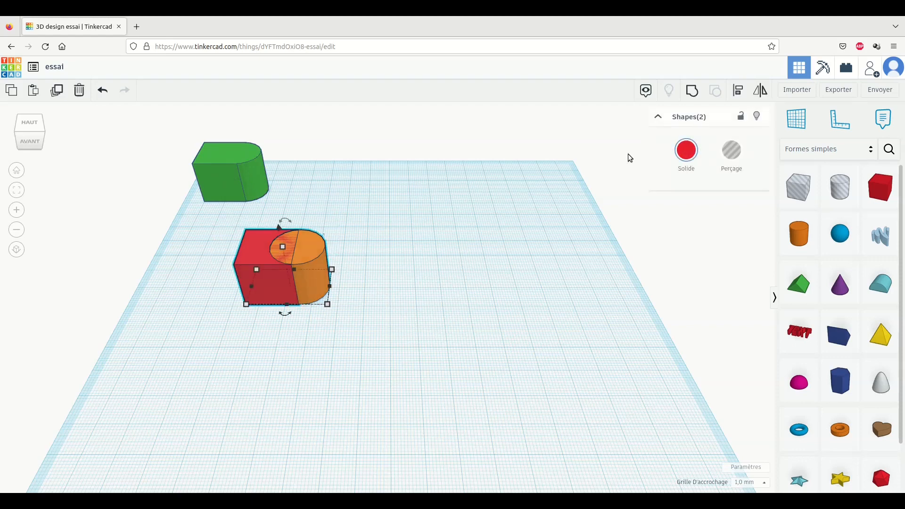
pyautogui.click(692, 94)
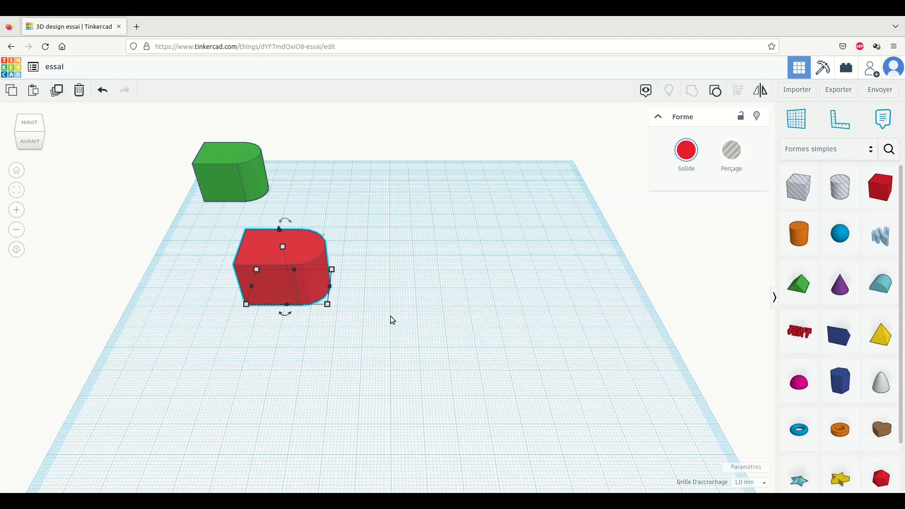
pyautogui.moveTo(314, 285); pyautogui.dragTo(367, 284)
pyautogui.click(462, 295)
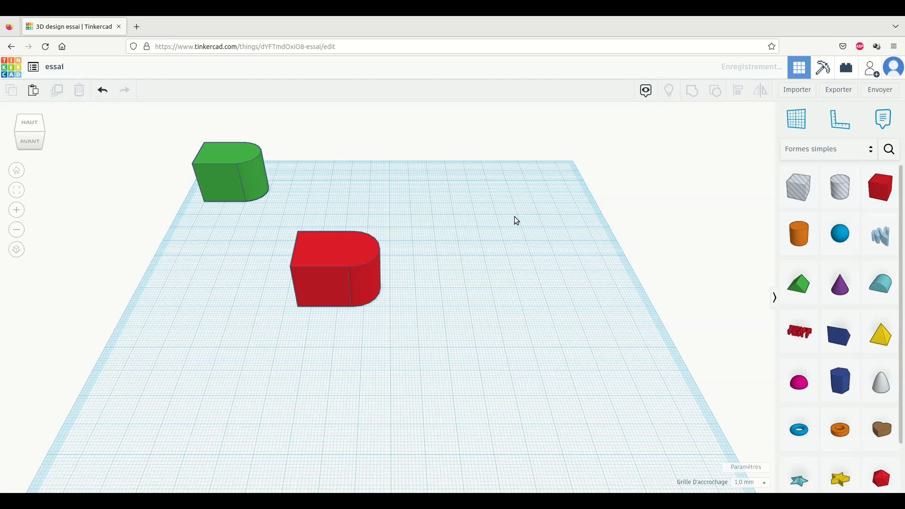
# Ungroup the red rounded shape and move its box and cylinder together slightly further right.
pyautogui.click(324, 290)
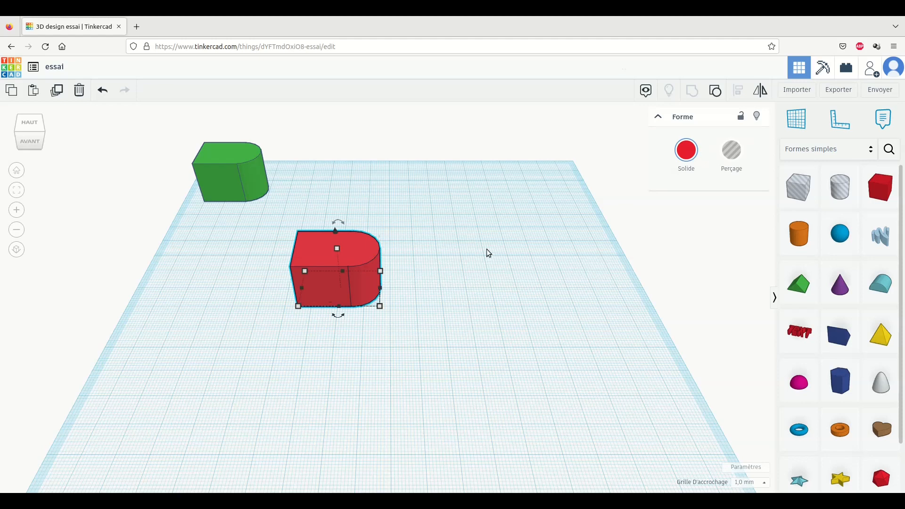
pyautogui.click(716, 94)
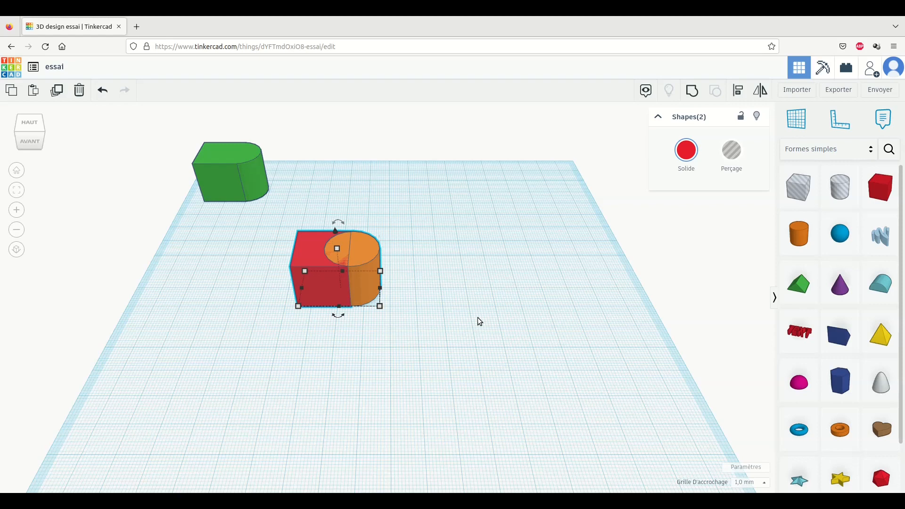
pyautogui.moveTo(326, 280); pyautogui.dragTo(347, 276)
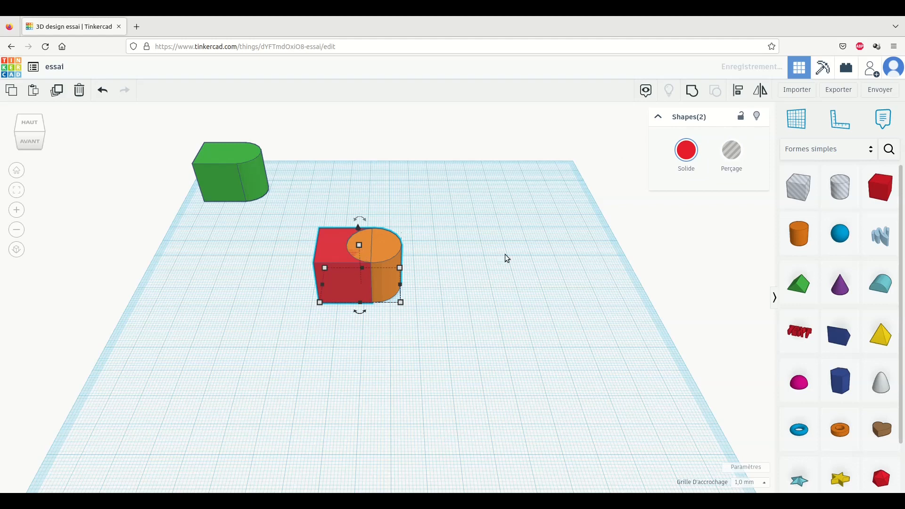
pyautogui.click(462, 239)
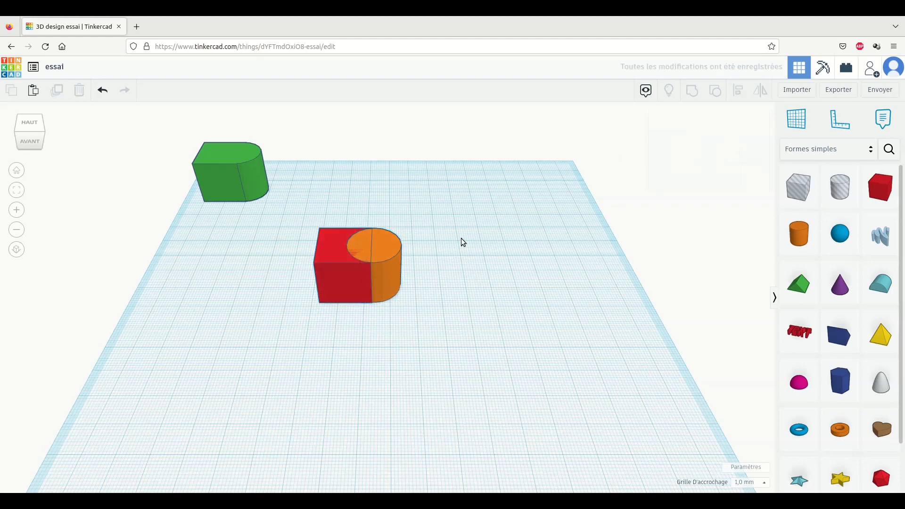
# Move the red box alone about 16 mm to the left, clear of the orange cylinder.
pyautogui.click(332, 275)
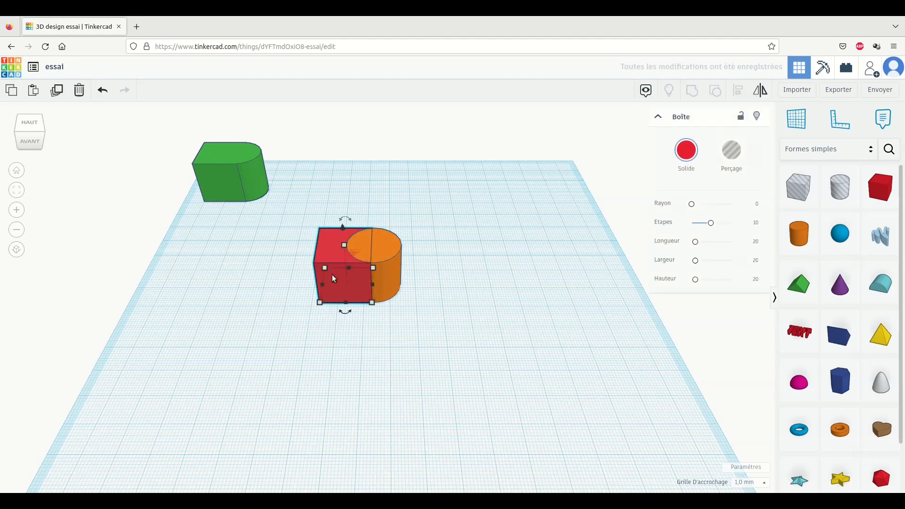
pyautogui.moveTo(334, 278); pyautogui.dragTo(291, 280)
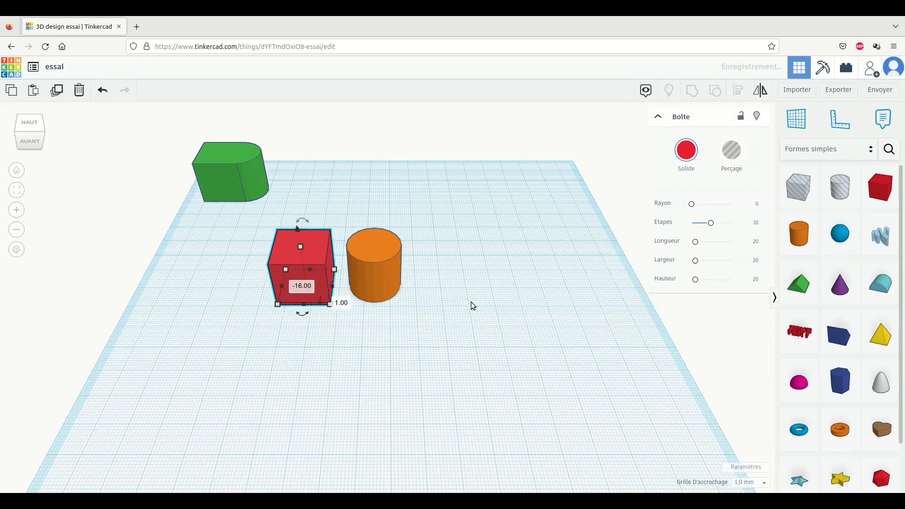
pyautogui.click(491, 302)
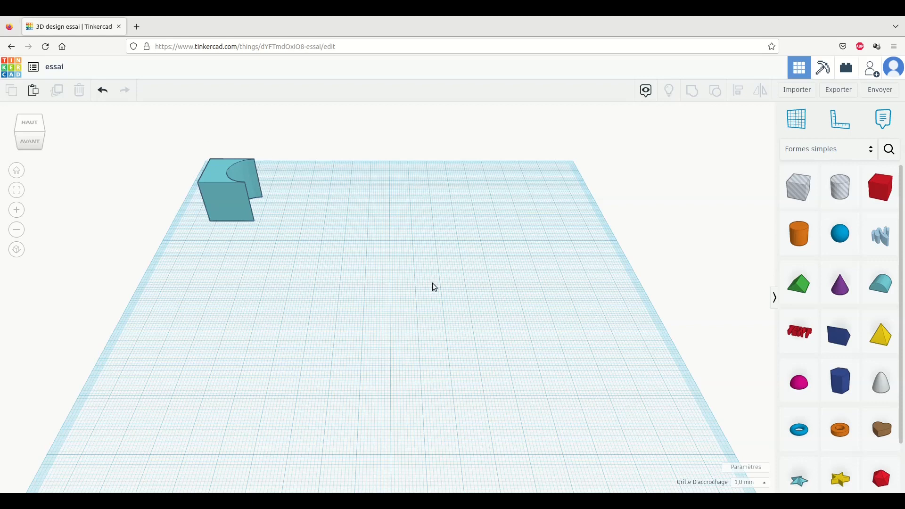
# Place a red box on the workplane in front of the light blue notched shape and an orange cylinder just right of the box.
pyautogui.moveTo(880, 188); pyautogui.dragTo(292, 300)
pyautogui.moveTo(799, 235); pyautogui.dragTo(357, 295)
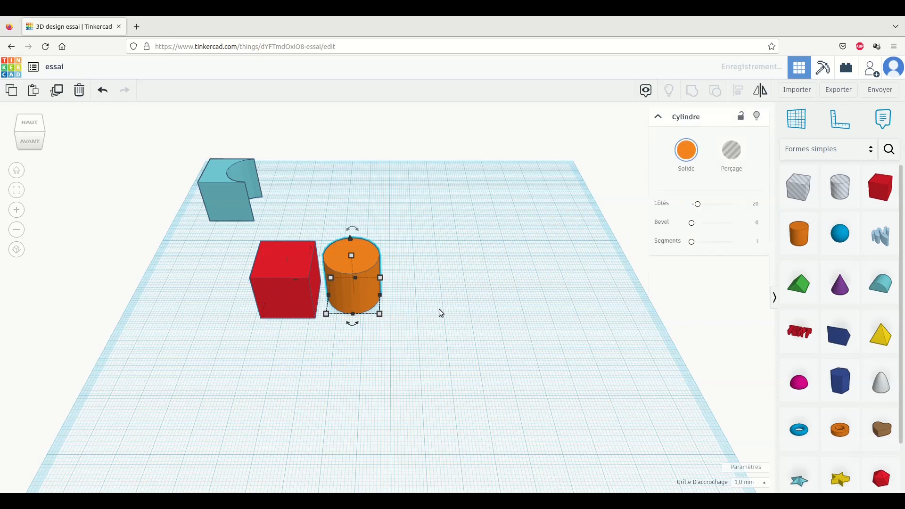
# Nudge the orange cylinder left and slightly forward until about half of it sits inside the right side of the red box.
pyautogui.press('Left')
pyautogui.press('Left')
pyautogui.press('Left')
pyautogui.press('Left')
pyautogui.press('Left')
pyautogui.press('Left')
pyautogui.press('Left')
pyautogui.press('Left')
pyautogui.press('Left')
pyautogui.press('Left')
pyautogui.press('Left')
pyautogui.press('Left')
pyautogui.press('Left')
pyautogui.press('Left')
pyautogui.press('Left')
pyautogui.press('Left')
pyautogui.press('Left')
pyautogui.press('Left')
pyautogui.press('Left')
pyautogui.press('Left')
pyautogui.press('Down')
pyautogui.press('Down')
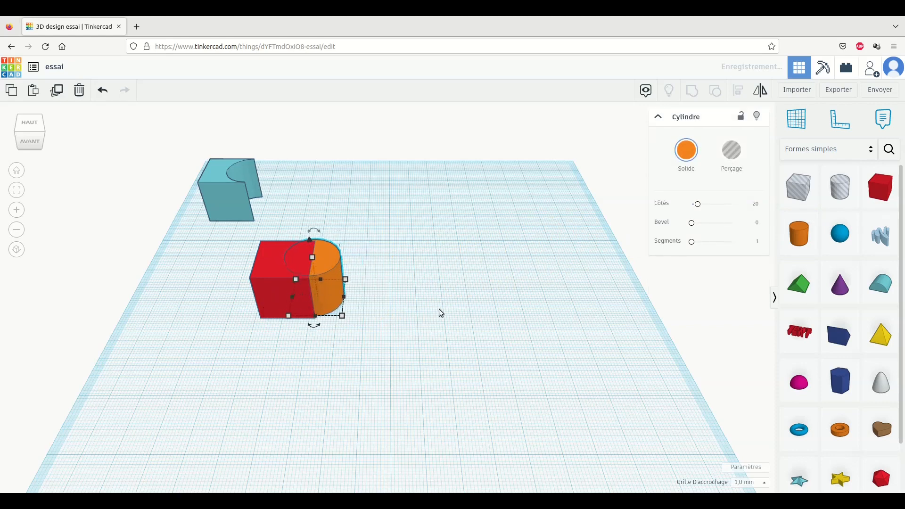
pyautogui.press('Right')
pyautogui.press('Left')
pyautogui.press('Right')
pyautogui.press('Right')
pyautogui.press('Left')
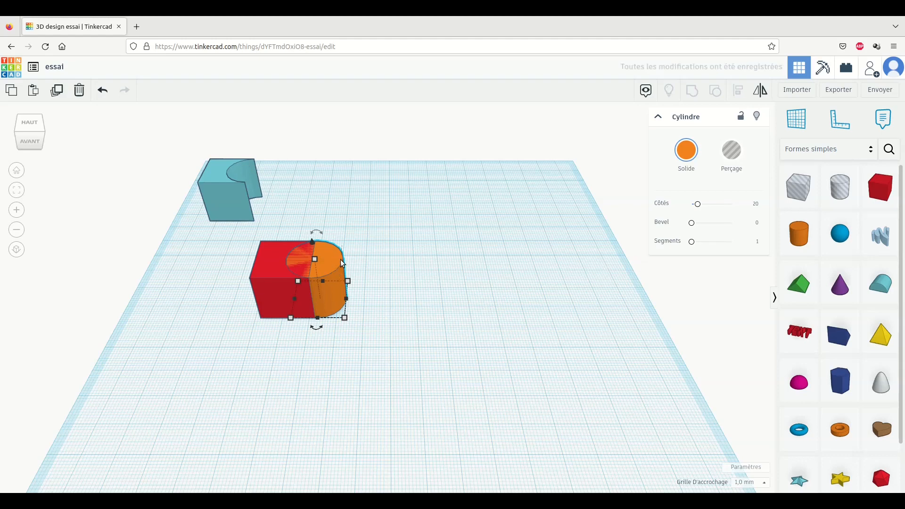
# Turn the orange cylinder into a hole and group it with the red box to cut it out.
pyautogui.click(732, 152)
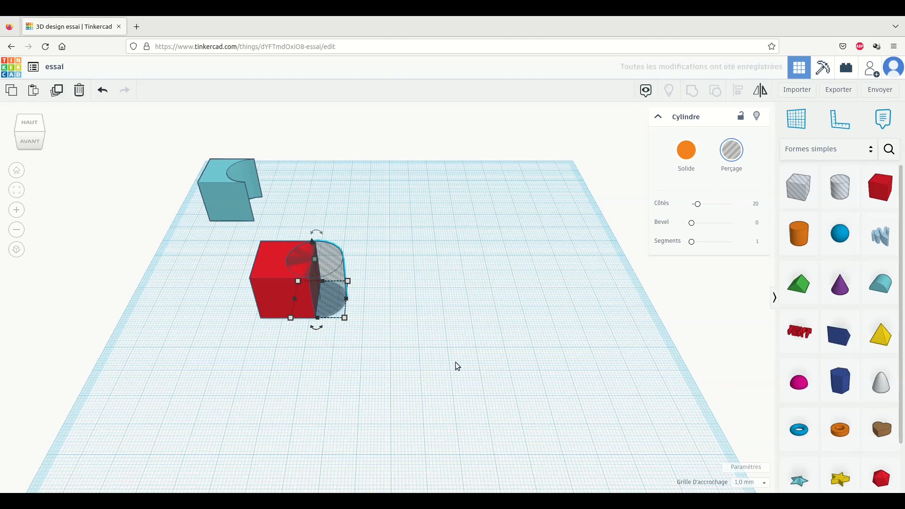
pyautogui.click(467, 358)
pyautogui.moveTo(232, 253); pyautogui.dragTo(344, 336)
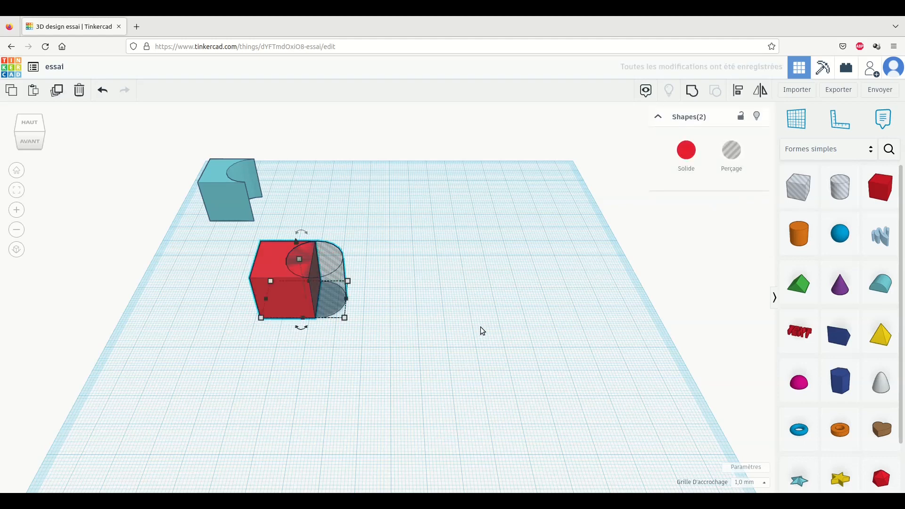
pyautogui.click(693, 92)
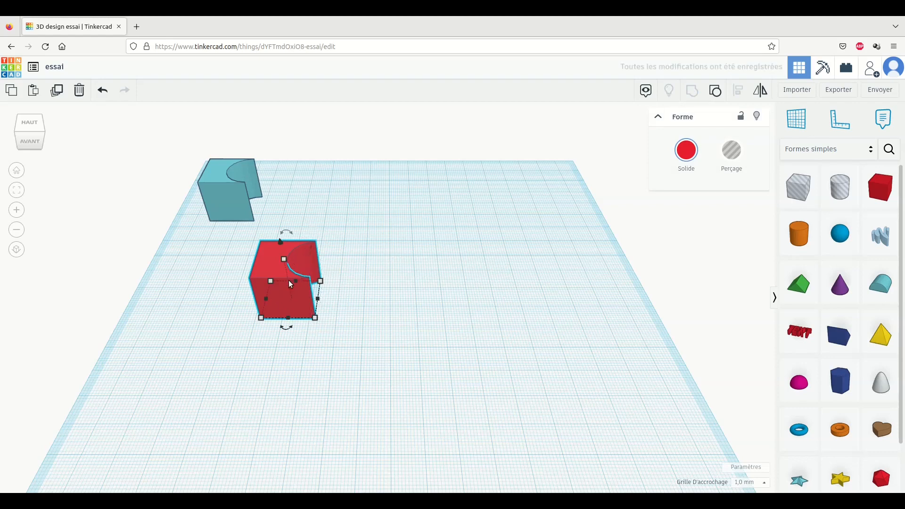
# Ungroup the notched red box.
pyautogui.moveTo(317, 302)
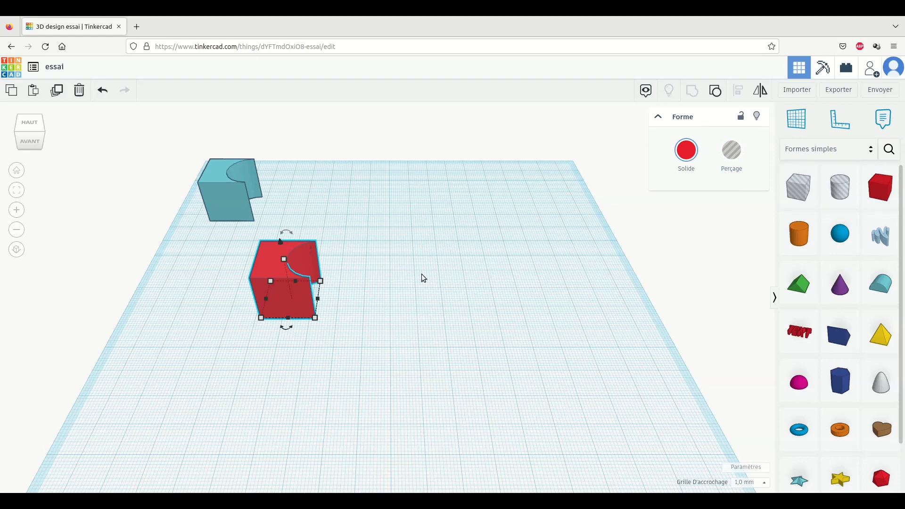
pyautogui.click(717, 91)
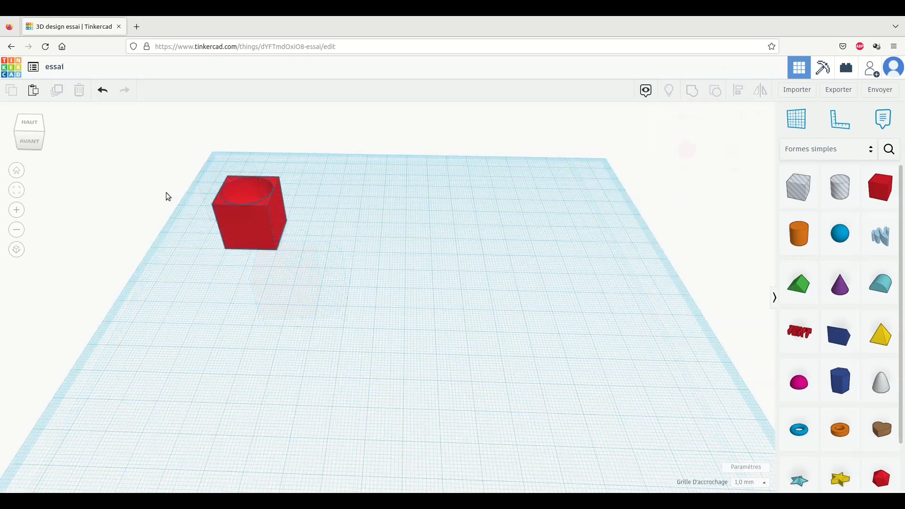
# Place a red box on the workplane in front of the hollowed cube and a blue sphere to the right of the box.
pyautogui.moveTo(183, 186)
pyautogui.mouseDown(button='right')
pyautogui.moveTo(170, 234)
pyautogui.moveTo(134, 252)
pyautogui.moveTo(154, 207)
pyautogui.moveTo(197, 187)
pyautogui.moveTo(188, 184)
pyautogui.moveTo(194, 172)
pyautogui.moveTo(171, 184)
pyautogui.mouseUp(button='right')
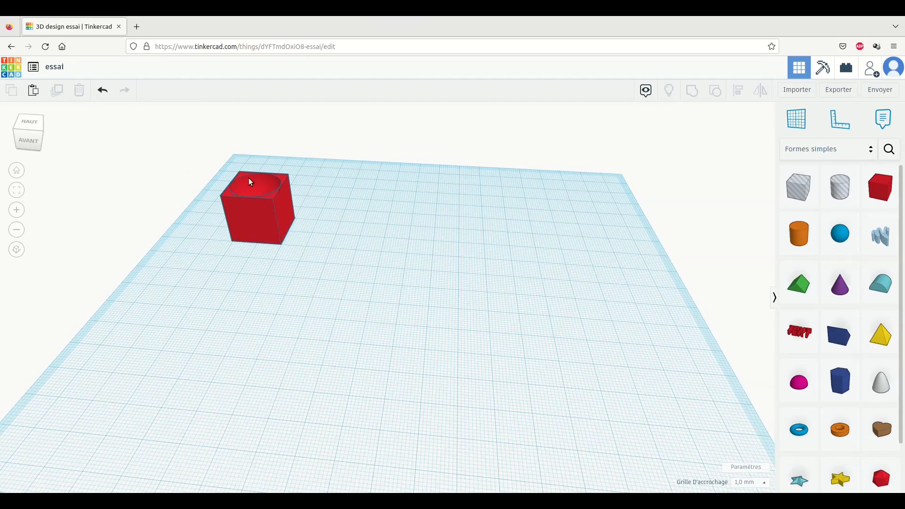
pyautogui.moveTo(168, 171)
pyautogui.mouseDown(button='right')
pyautogui.moveTo(159, 217)
pyautogui.moveTo(167, 237)
pyautogui.moveTo(194, 204)
pyautogui.moveTo(197, 182)
pyautogui.moveTo(177, 171)
pyautogui.mouseUp(button='right')
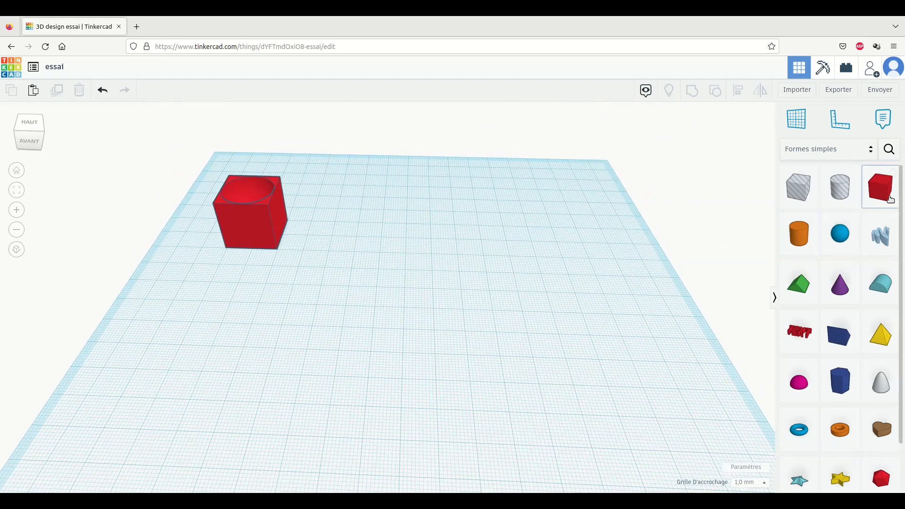
pyautogui.moveTo(885, 194); pyautogui.dragTo(341, 303)
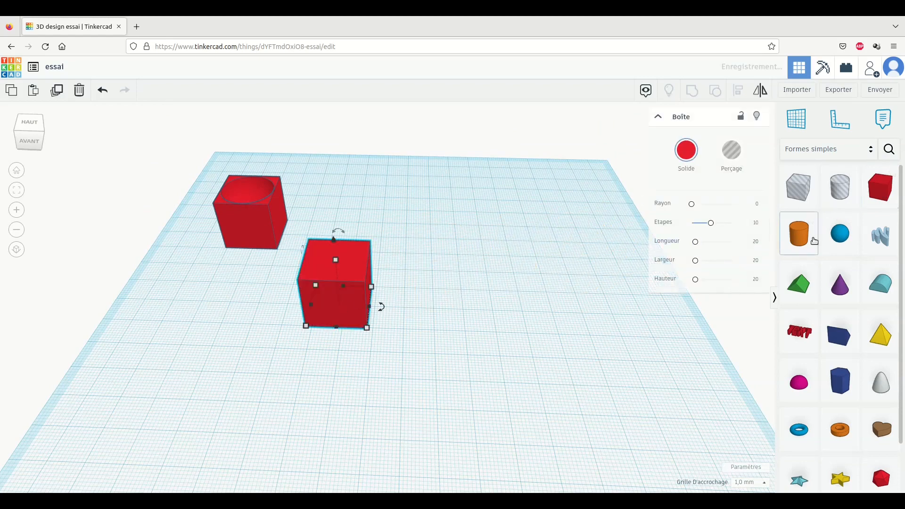
pyautogui.moveTo(846, 236); pyautogui.dragTo(436, 277)
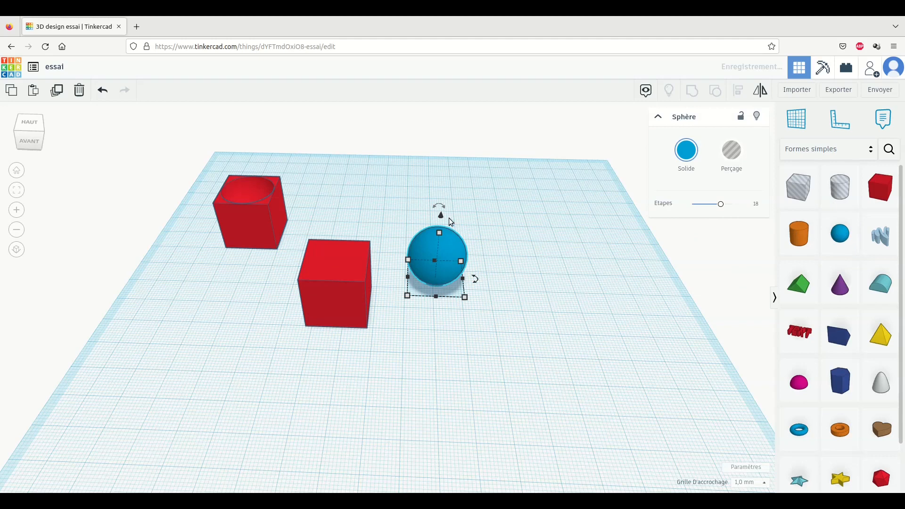
# Raise the blue sphere above the workplane, move it over the back right corner of the red box, and deselect it.
pyautogui.moveTo(442, 217); pyautogui.dragTo(439, 193)
pyautogui.moveTo(462, 223); pyautogui.dragTo(381, 235)
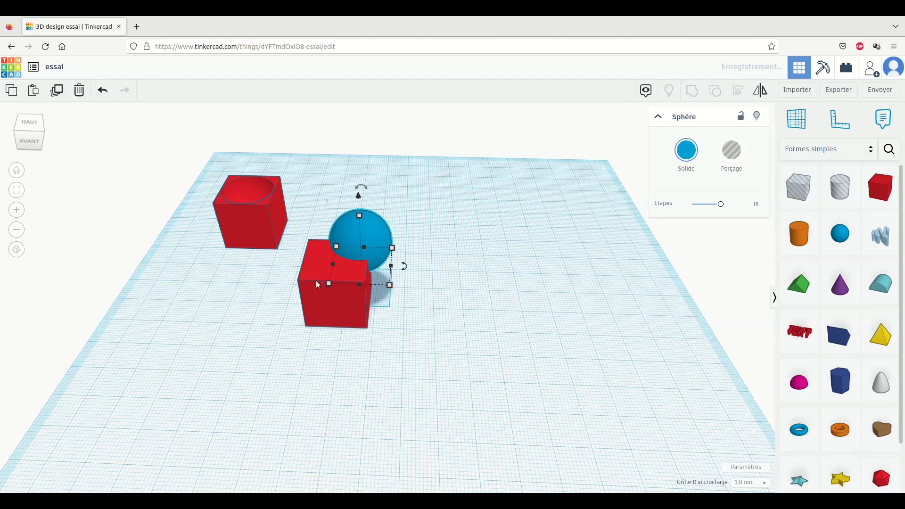
pyautogui.click(468, 313)
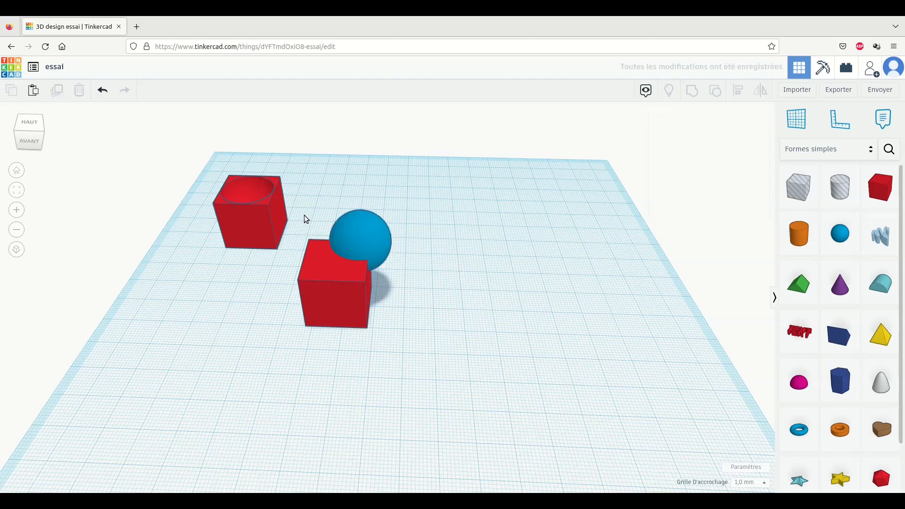
# Align the blue sphere and the front red box on their centres along both horizontal axes, and deselect them.
pyautogui.moveTo(304, 215); pyautogui.dragTo(373, 285)
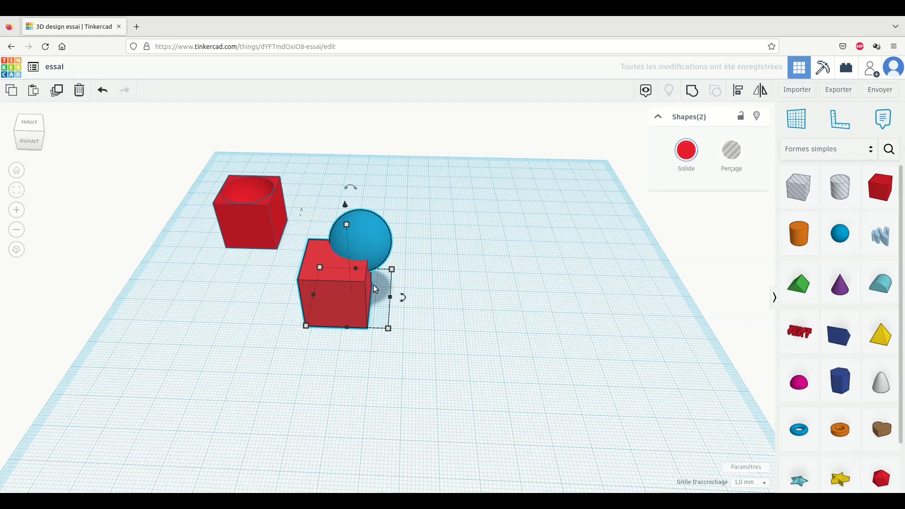
pyautogui.click(740, 93)
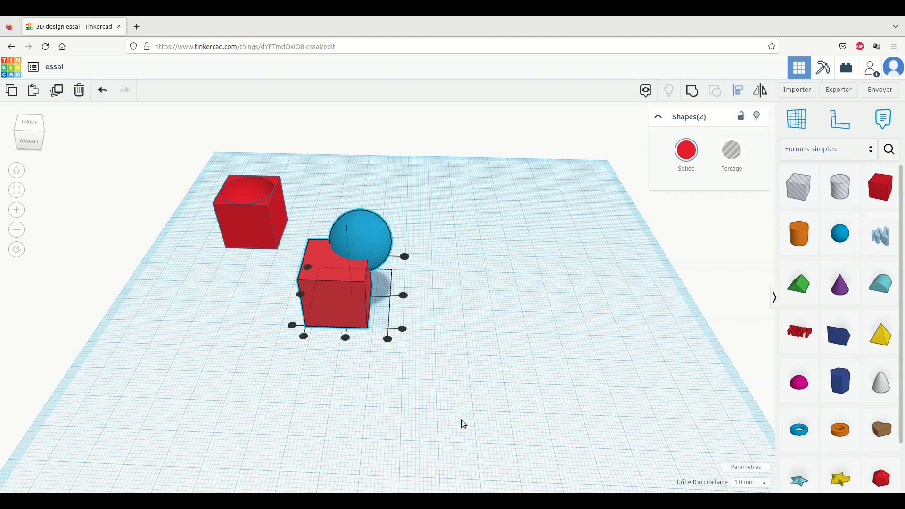
pyautogui.moveTo(426, 411); pyautogui.dragTo(485, 364, button='right')
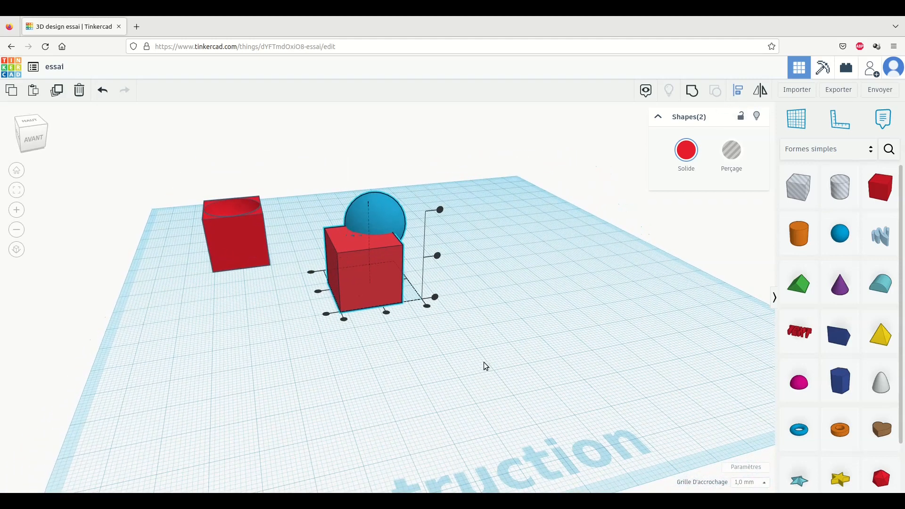
pyautogui.moveTo(391, 360); pyautogui.dragTo(445, 363, button='right')
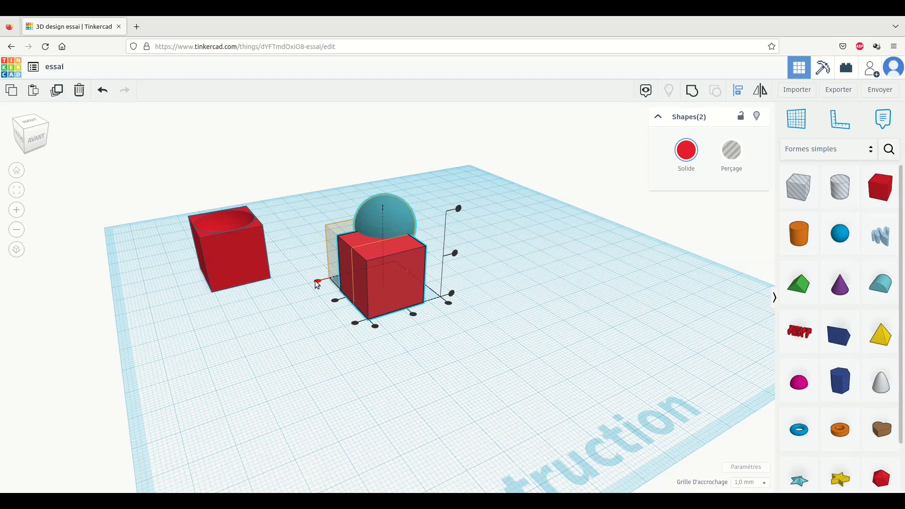
pyautogui.moveTo(317, 284); pyautogui.dragTo(336, 304)
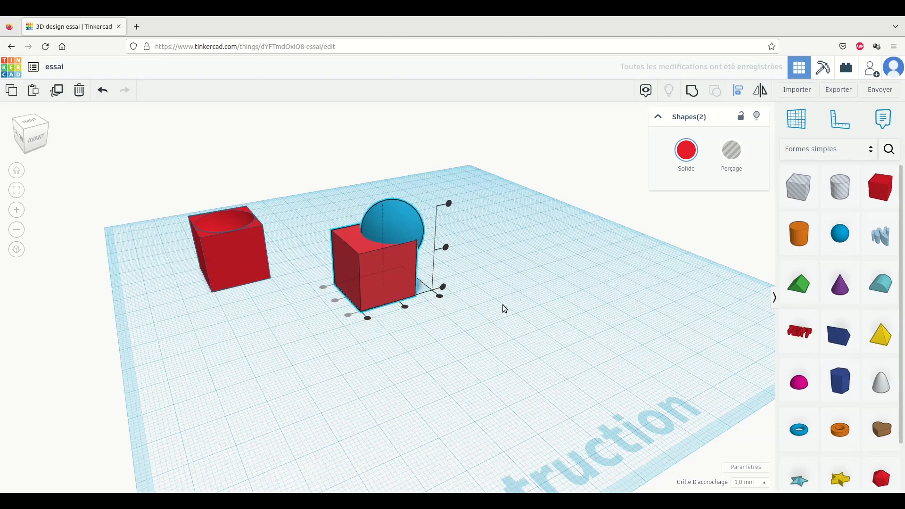
pyautogui.moveTo(457, 366); pyautogui.dragTo(423, 376, button='right')
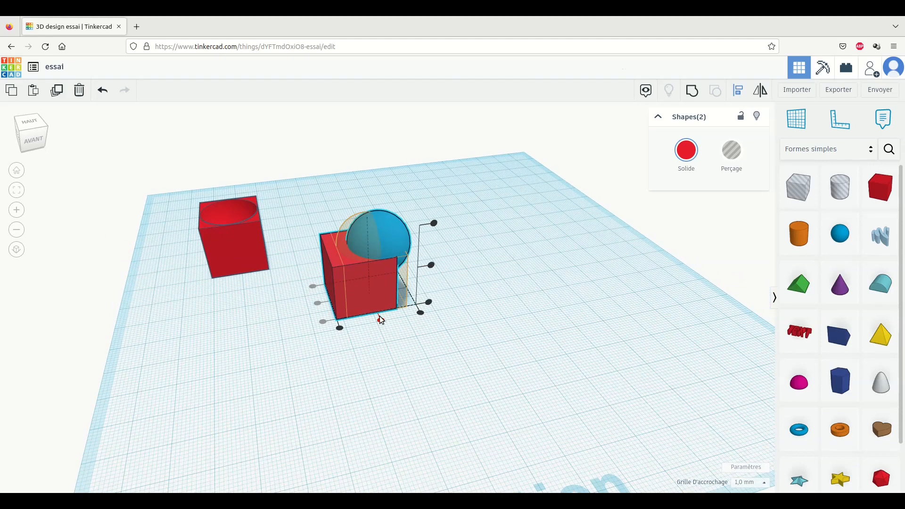
pyautogui.click(381, 319)
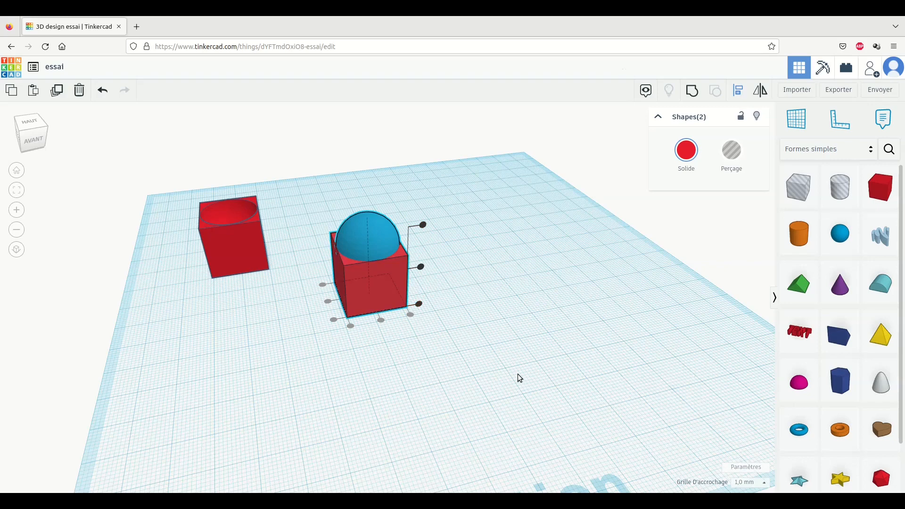
pyautogui.click(489, 367)
# Turn the blue sphere into a hole and group it with the red box to cut a round hollow.
pyautogui.moveTo(467, 368); pyautogui.dragTo(238, 188, button='right')
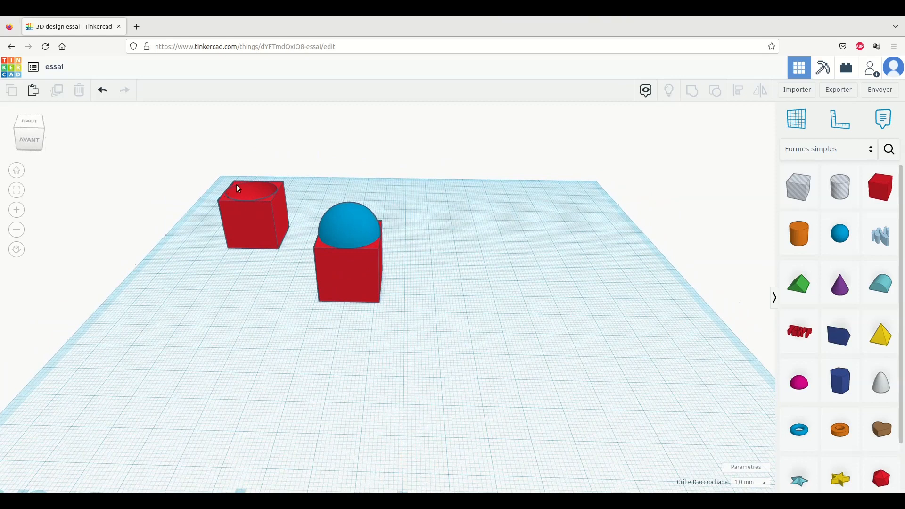
pyautogui.click(359, 221)
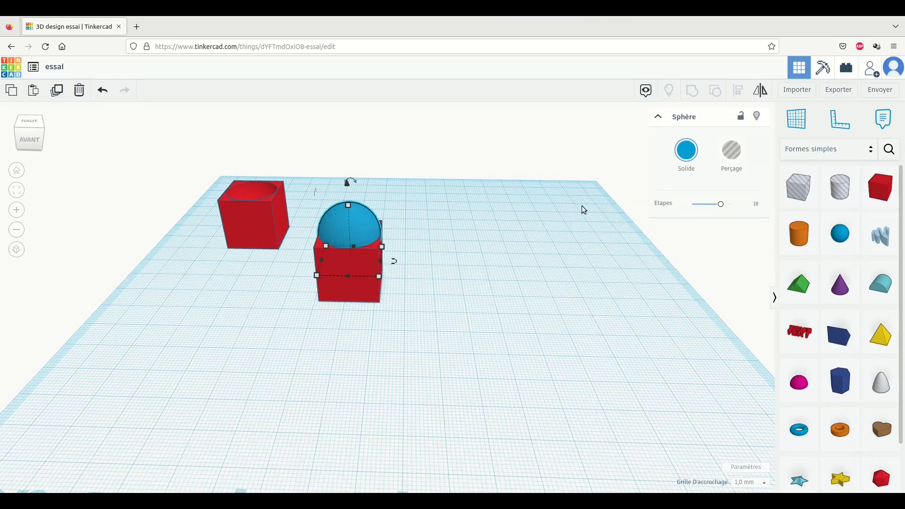
pyautogui.click(734, 151)
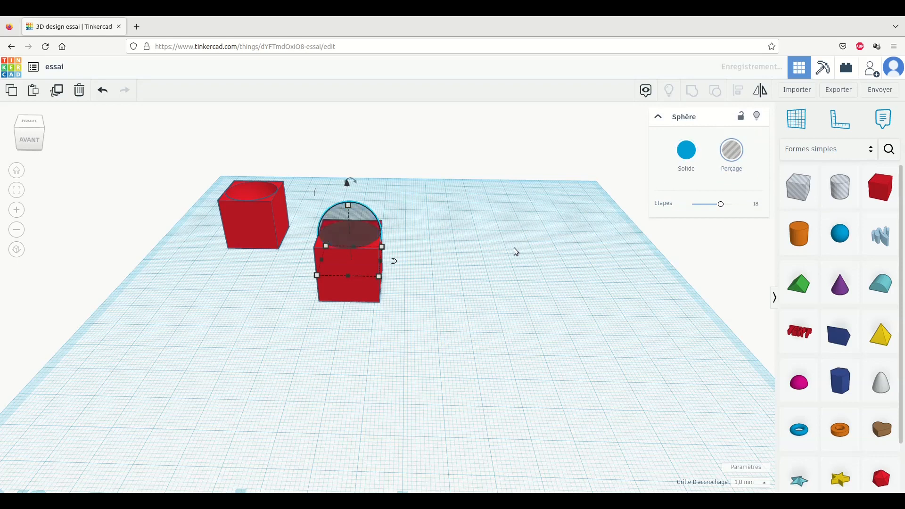
pyautogui.moveTo(293, 245); pyautogui.dragTo(390, 296)
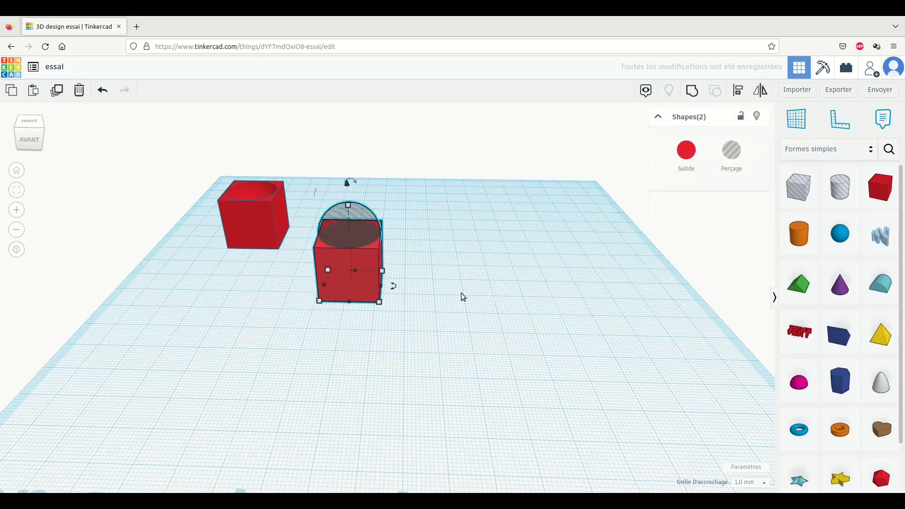
pyautogui.click(691, 92)
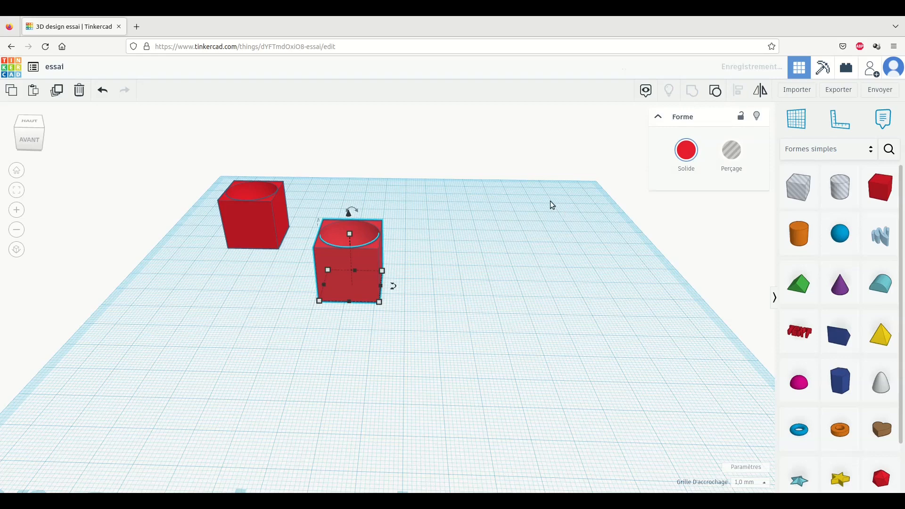
pyautogui.click(483, 238)
pyautogui.moveTo(477, 245); pyautogui.dragTo(519, 244, button='right')
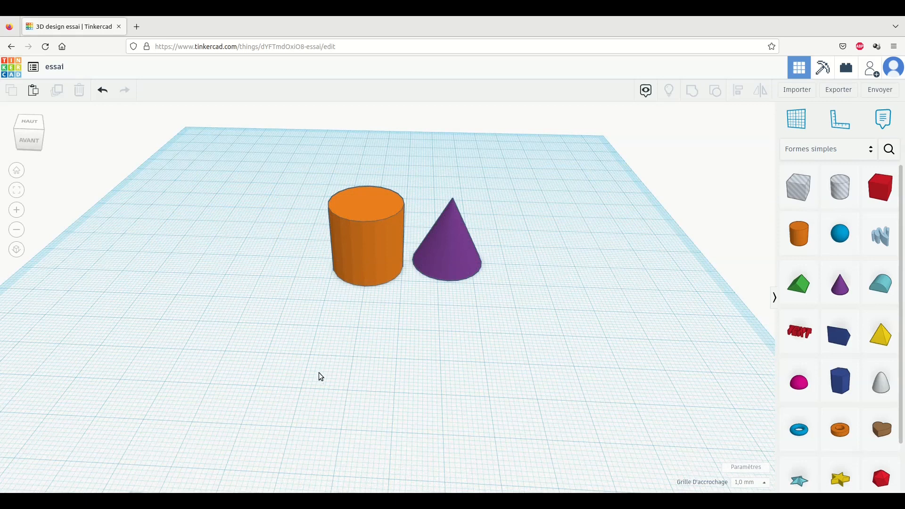
# Raise the purple cone 20 mm above the workplane and align it with the orange cylinder's centre along both horizontal axes.
pyautogui.click(455, 257)
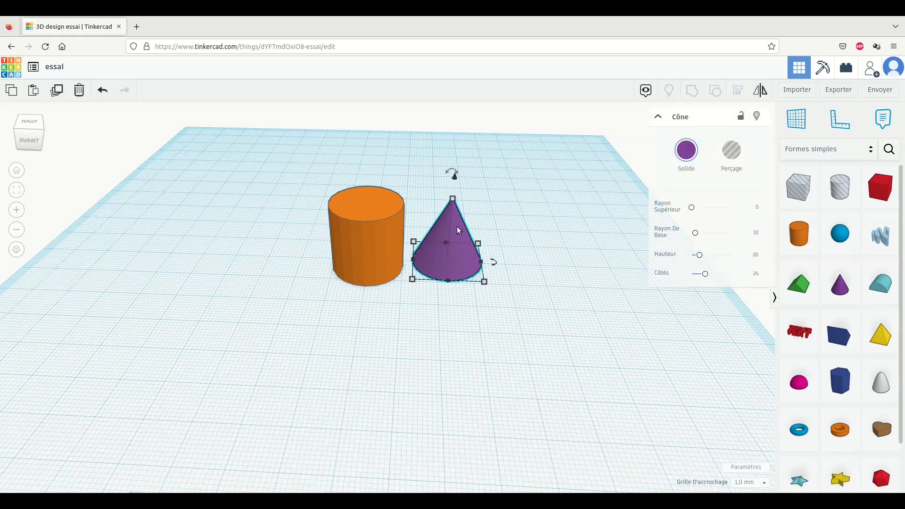
pyautogui.moveTo(454, 177); pyautogui.dragTo(449, 97)
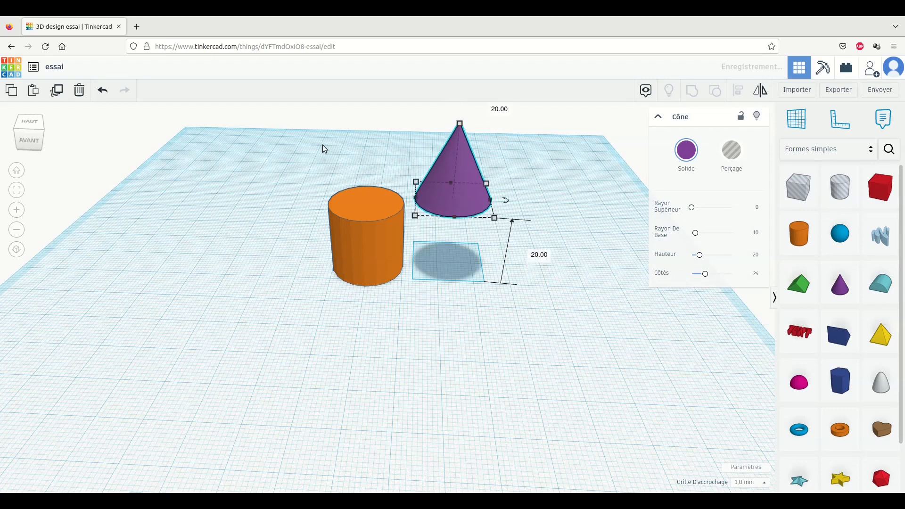
pyautogui.moveTo(306, 128); pyautogui.dragTo(493, 313)
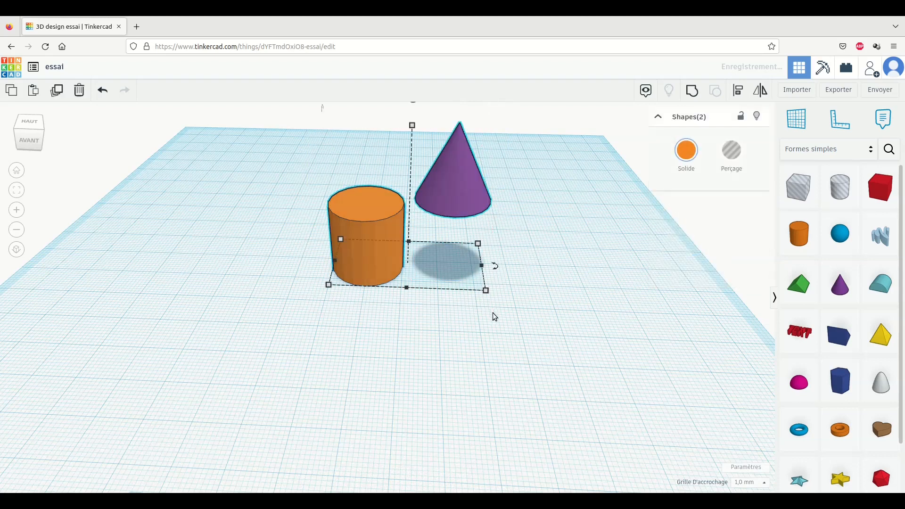
pyautogui.click(739, 92)
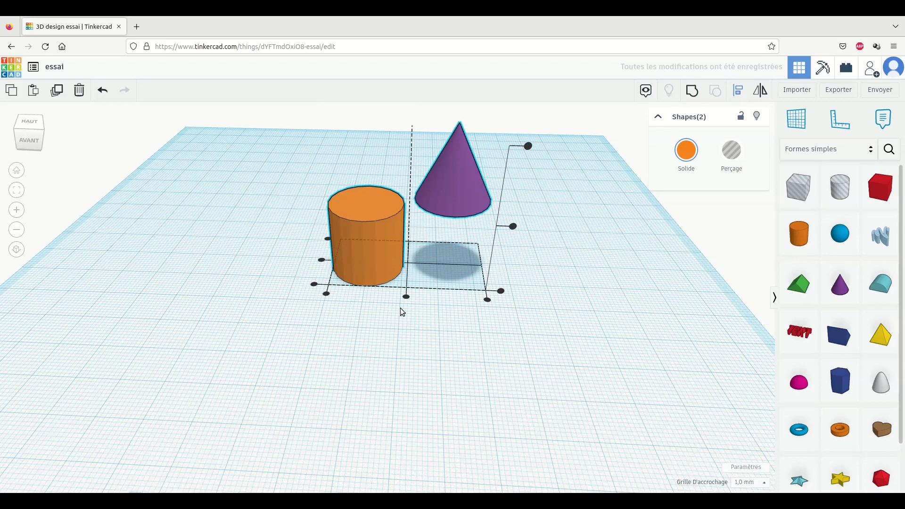
pyautogui.click(406, 296)
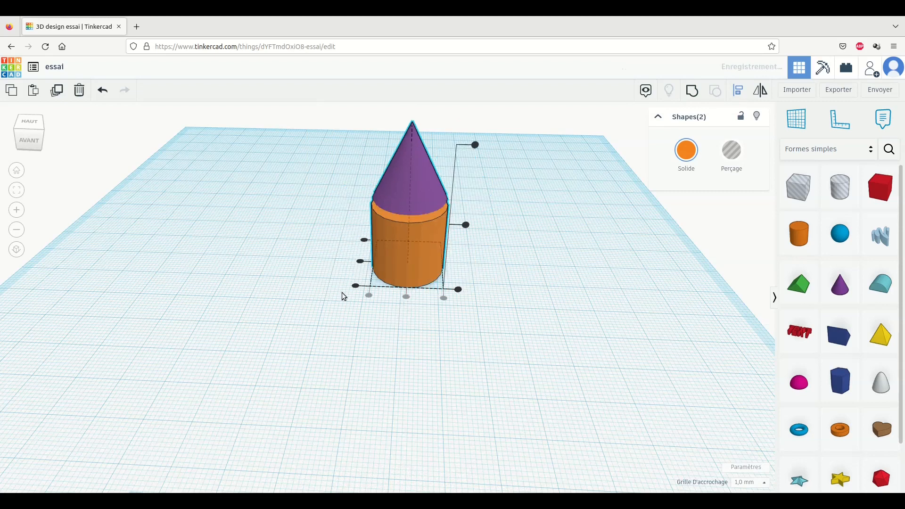
pyautogui.click(360, 262)
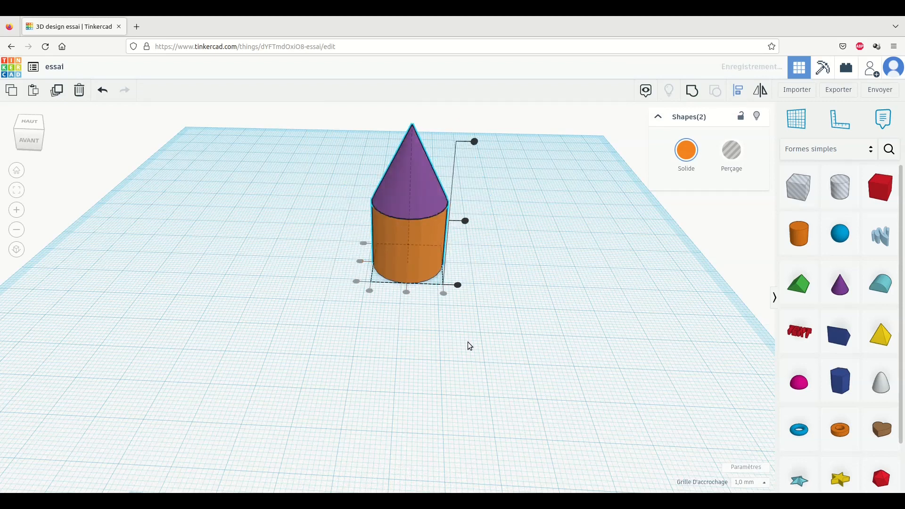
# Align the purple cone and orange cylinder vertically at their bases, and deselect them.
pyautogui.moveTo(468, 343); pyautogui.dragTo(450, 350, button='right')
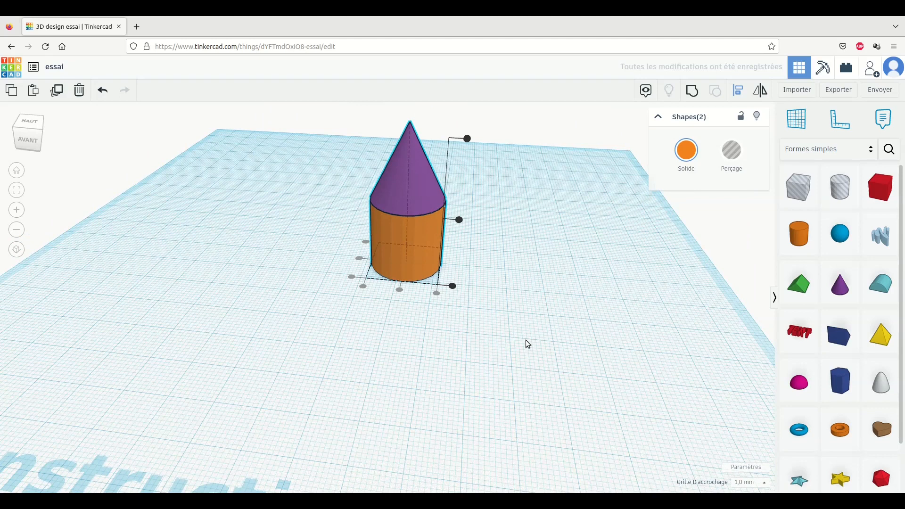
pyautogui.click(452, 288)
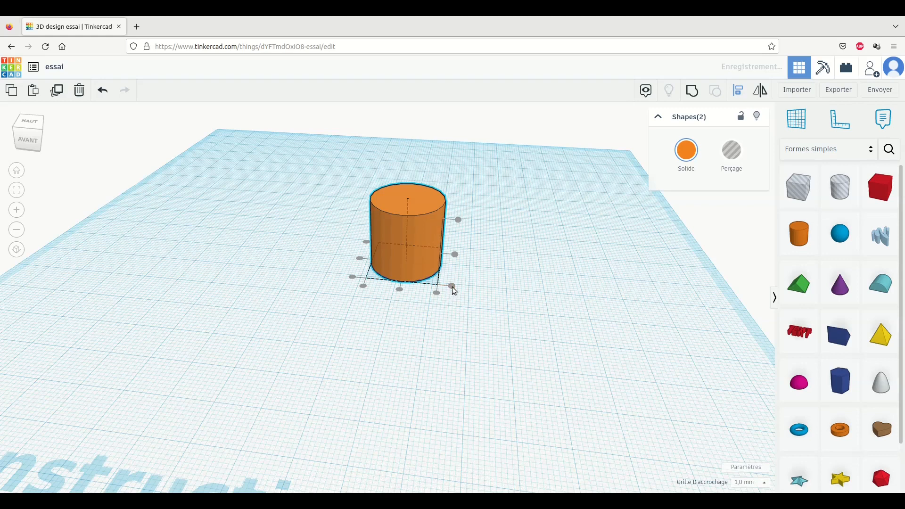
pyautogui.click(469, 320)
pyautogui.moveTo(469, 321); pyautogui.dragTo(402, 287, button='right')
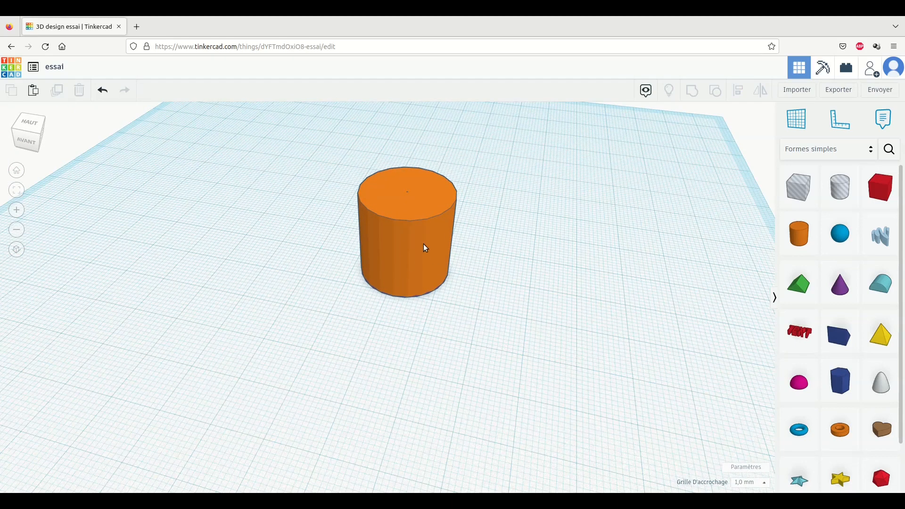
# Make the orange cylinder transparent to view the cone inside, and restore it to opaque.
pyautogui.click(402, 243)
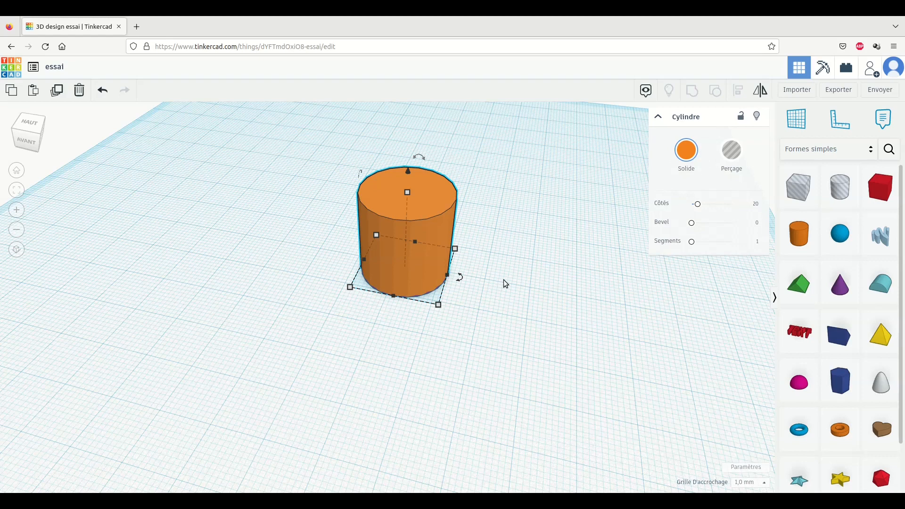
pyautogui.press('t')
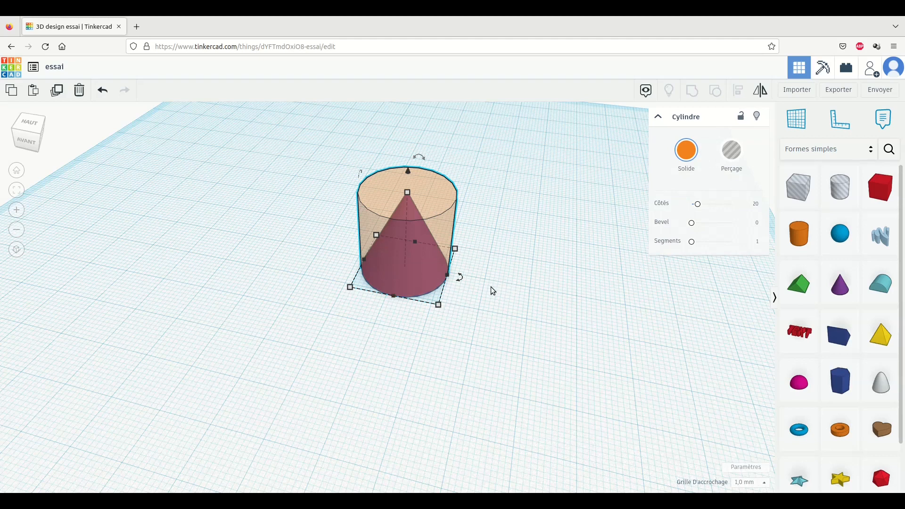
pyautogui.click(524, 257)
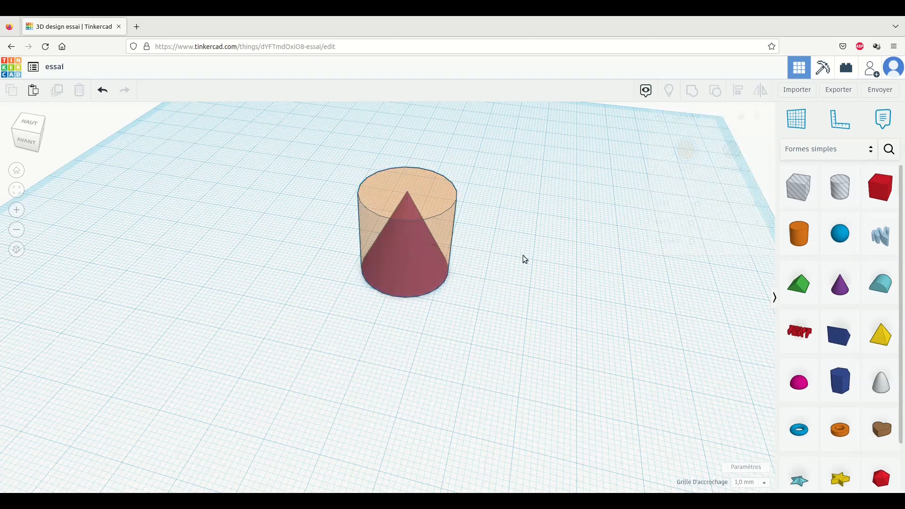
pyautogui.click(439, 185)
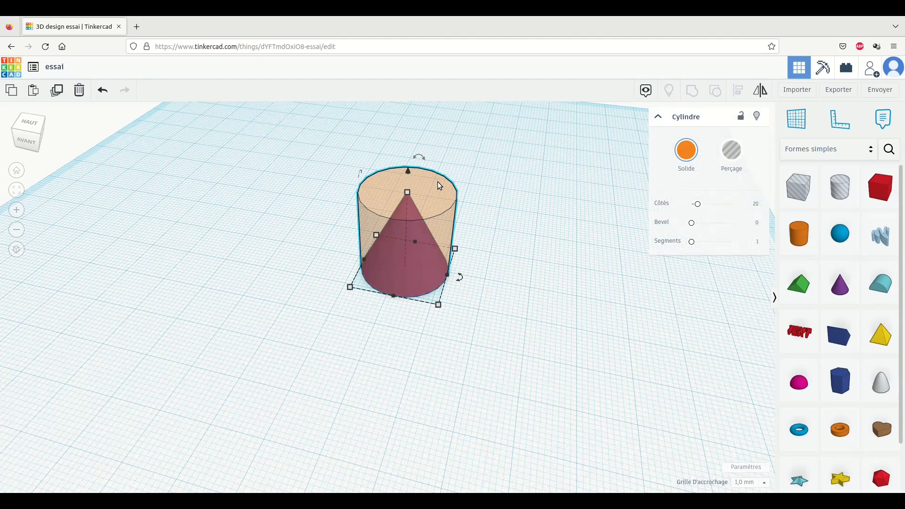
pyautogui.press('t')
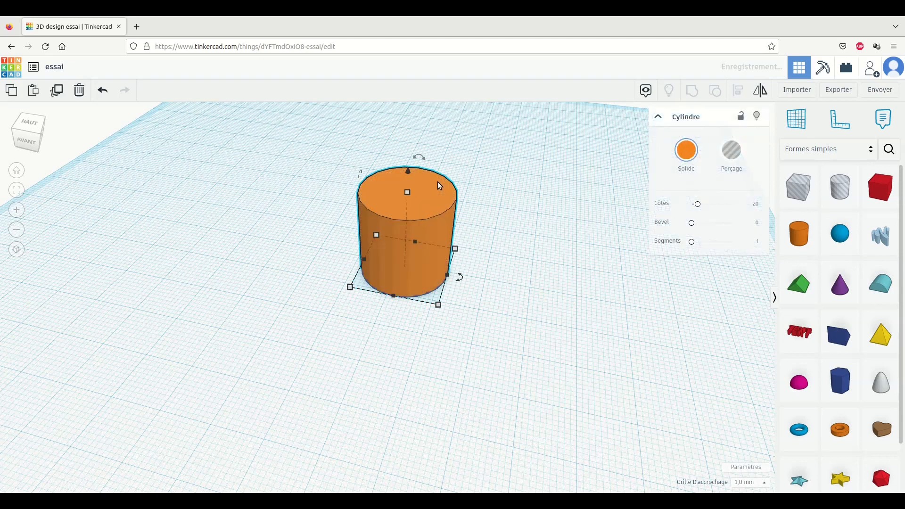
pyautogui.click(492, 183)
# Hide the orange cylinder and stretch the purple cone to a height of 30 mm.
pyautogui.click(413, 199)
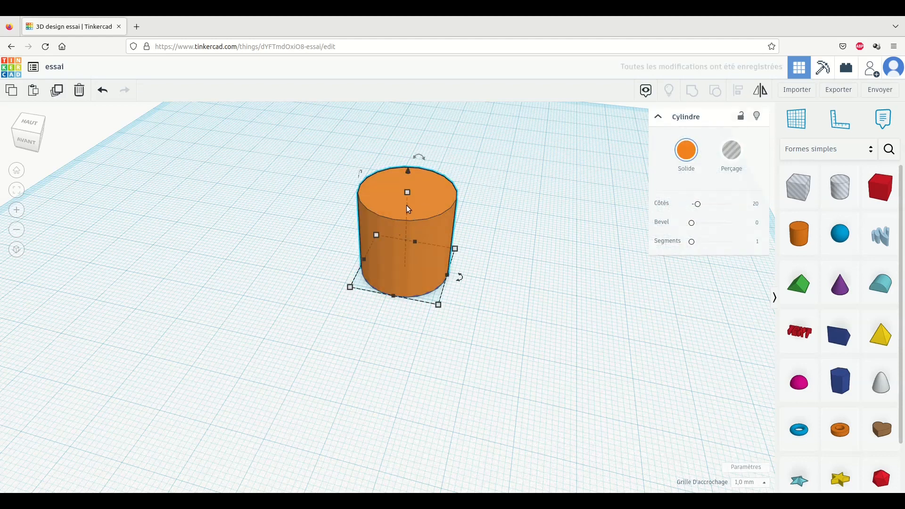
pyautogui.click(757, 117)
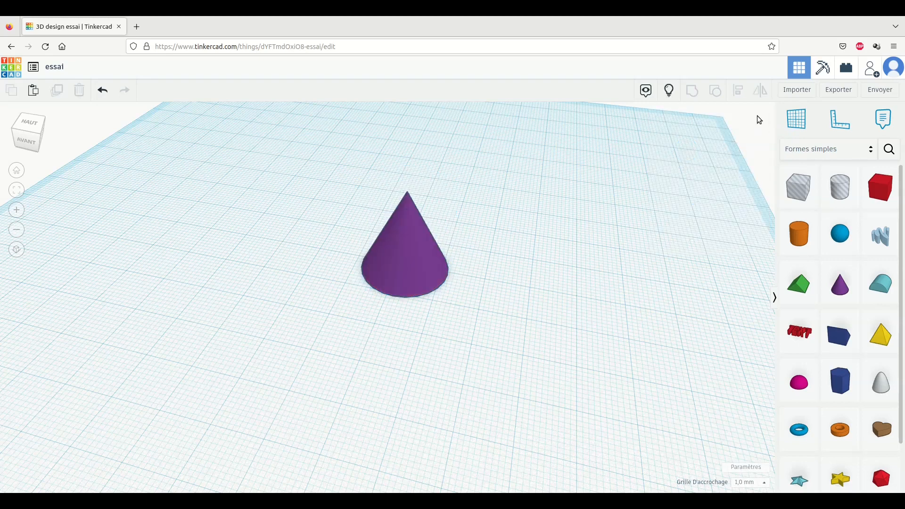
pyautogui.click(404, 263)
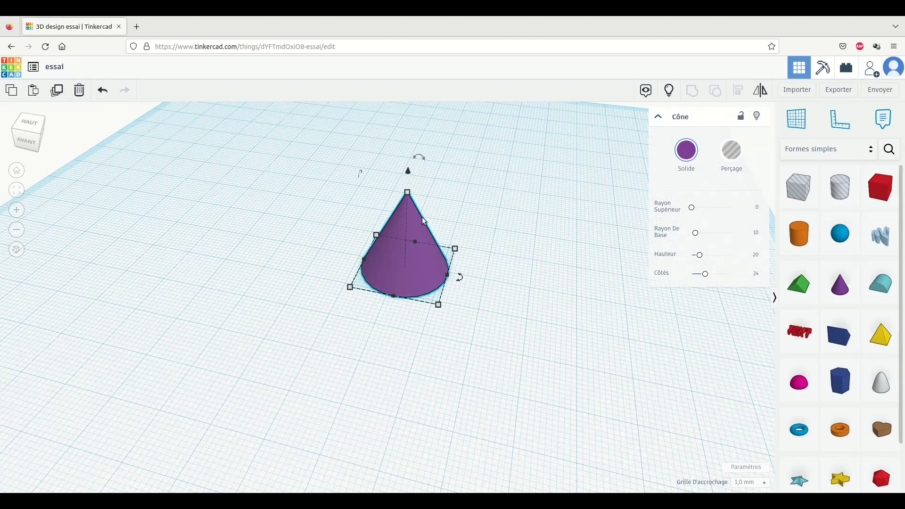
pyautogui.moveTo(409, 194); pyautogui.dragTo(417, 147)
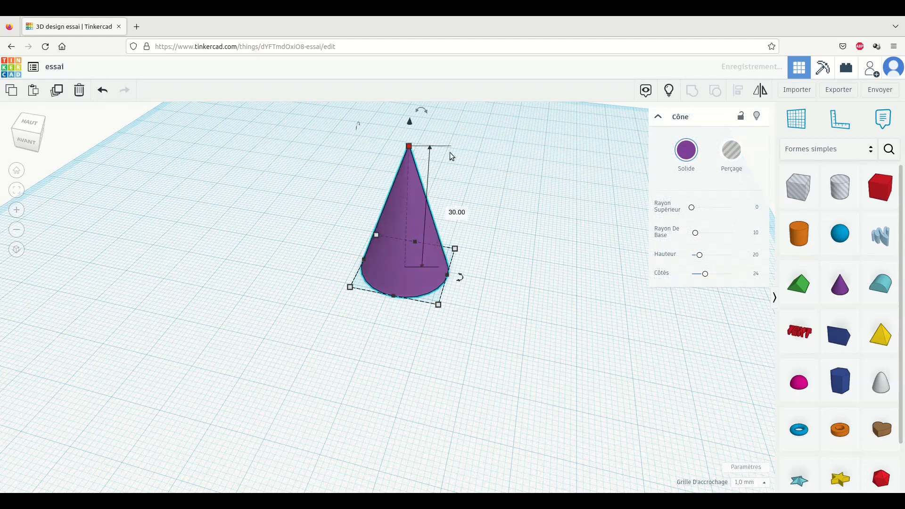
pyautogui.click(566, 242)
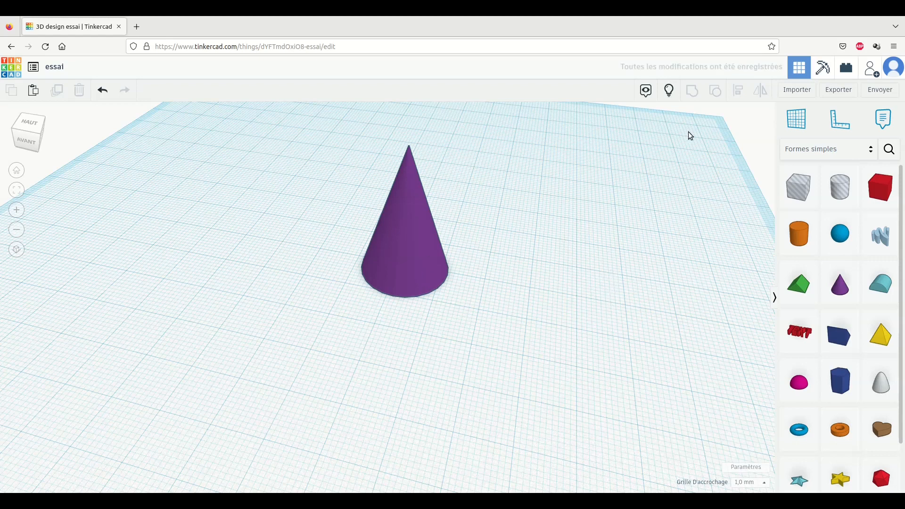
# Show the hidden cylinder again and group it with the purple cone.
pyautogui.click(670, 92)
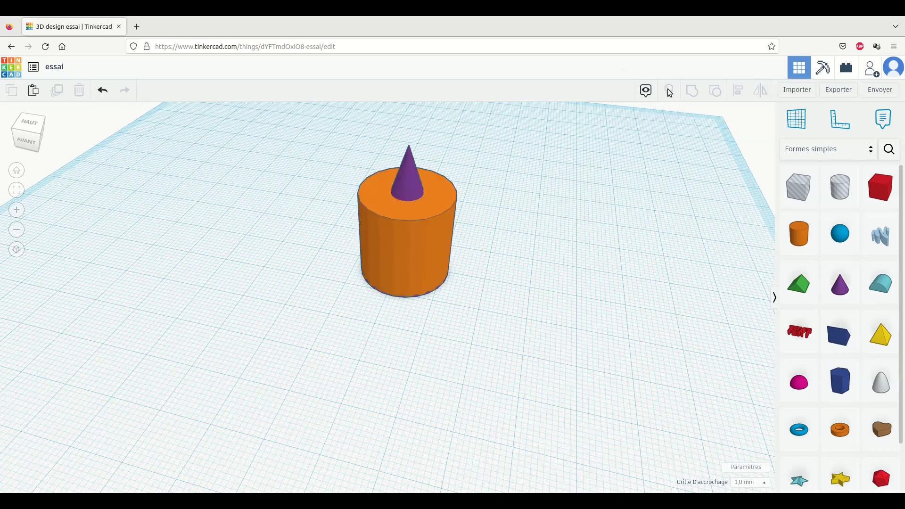
pyautogui.moveTo(483, 333); pyautogui.dragTo(554, 300, button='right')
pyautogui.moveTo(326, 146); pyautogui.dragTo(510, 226)
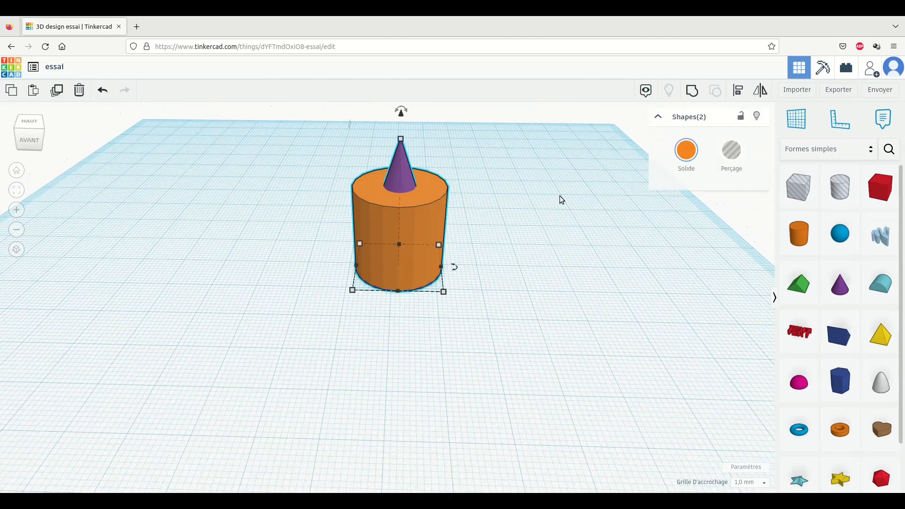
pyautogui.click(691, 92)
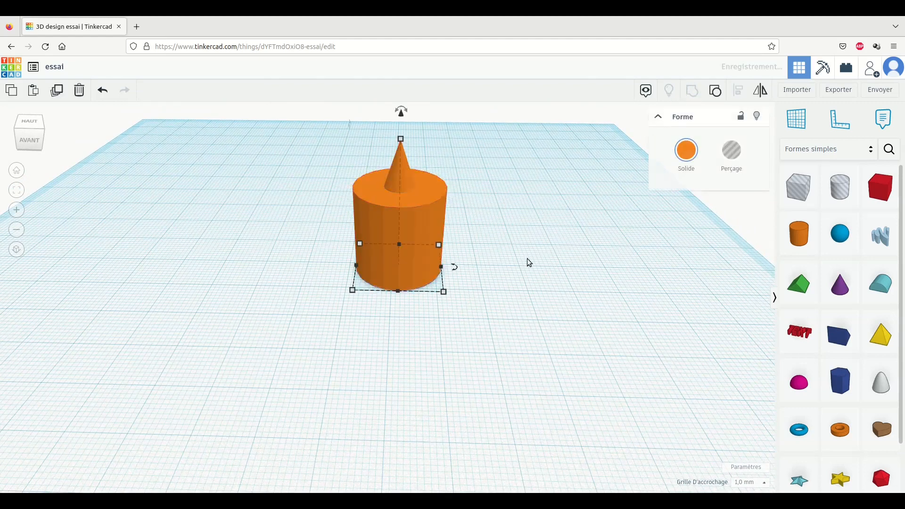
pyautogui.click(565, 248)
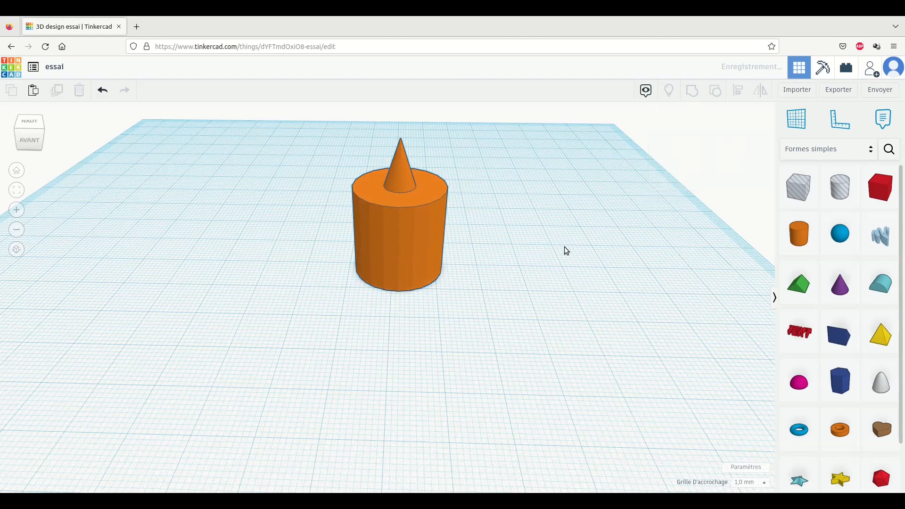